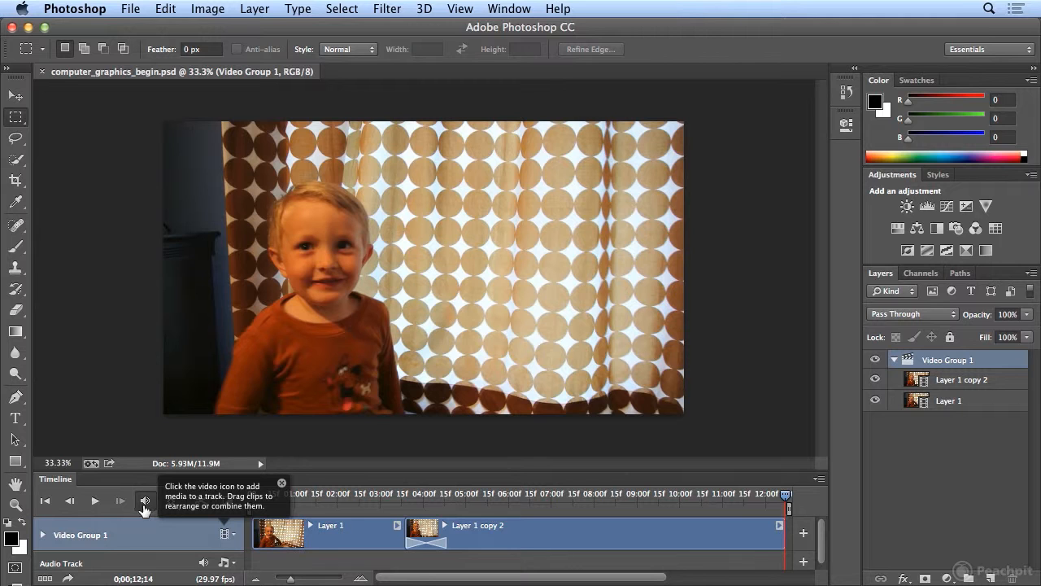
Step: Play the video from the start through the transition between the two clips
{"action": "left_click_drag", "start_coordinate": [785, 497], "coordinate": [235, 496]}
{"action": "left_click", "coordinate": [98, 499]}
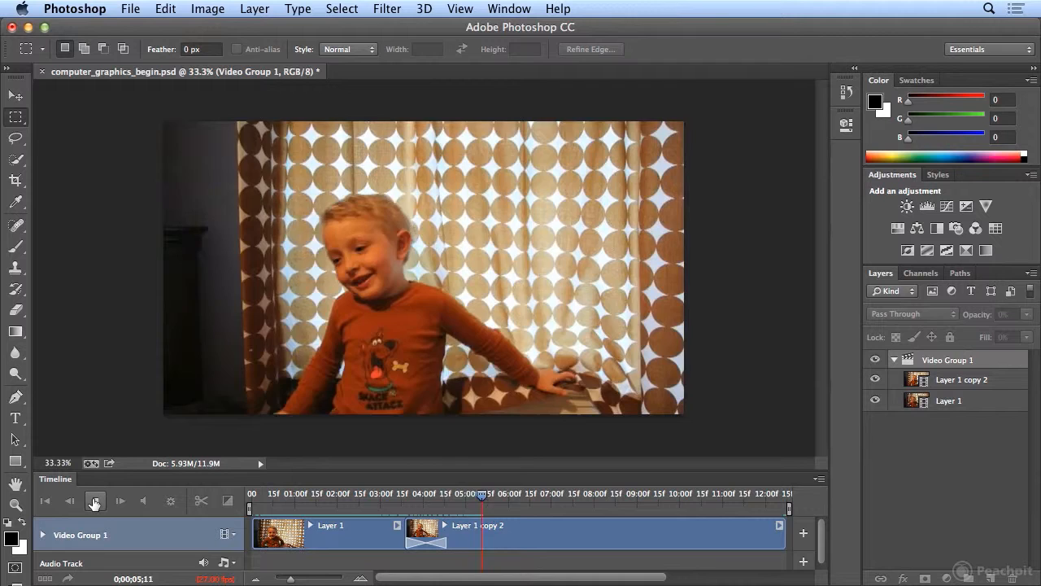
{"action": "left_click", "coordinate": [95, 502]}
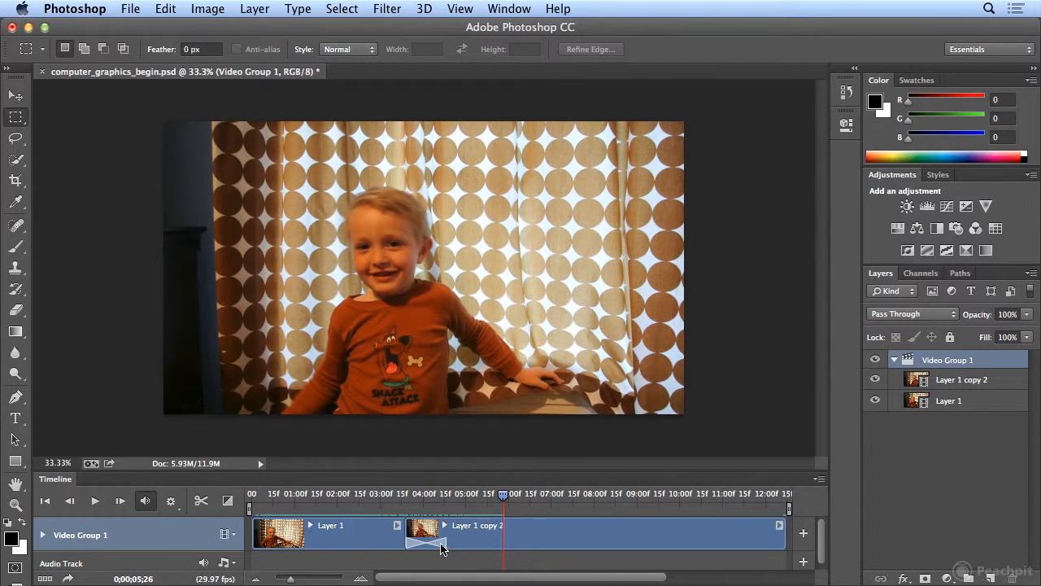
Step: Check the type and duration settings of the transition between the two clips
{"action": "left_click", "coordinate": [441, 547]}
{"action": "right_click", "coordinate": [440, 547]}
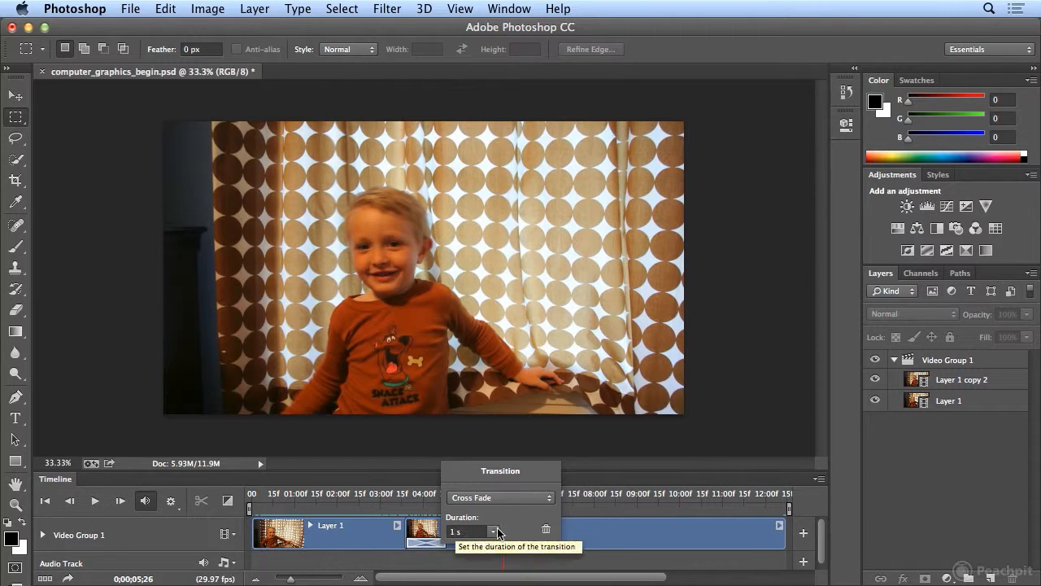
{"action": "key", "text": "Escape"}
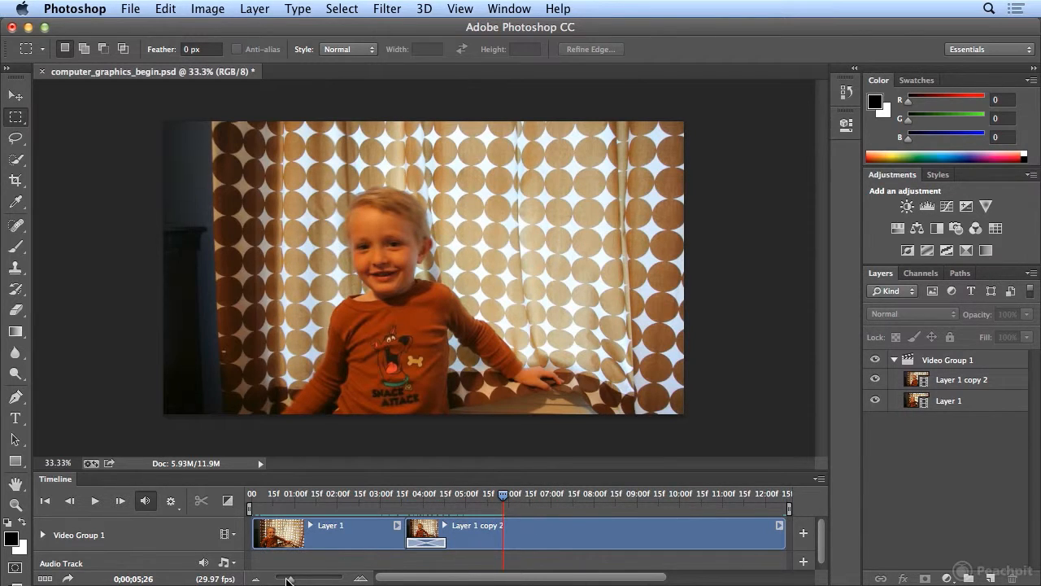
Step: Rename the Layer 1 clip as "2 types"
{"action": "left_click_drag", "start_coordinate": [292, 580], "coordinate": [286, 579]}
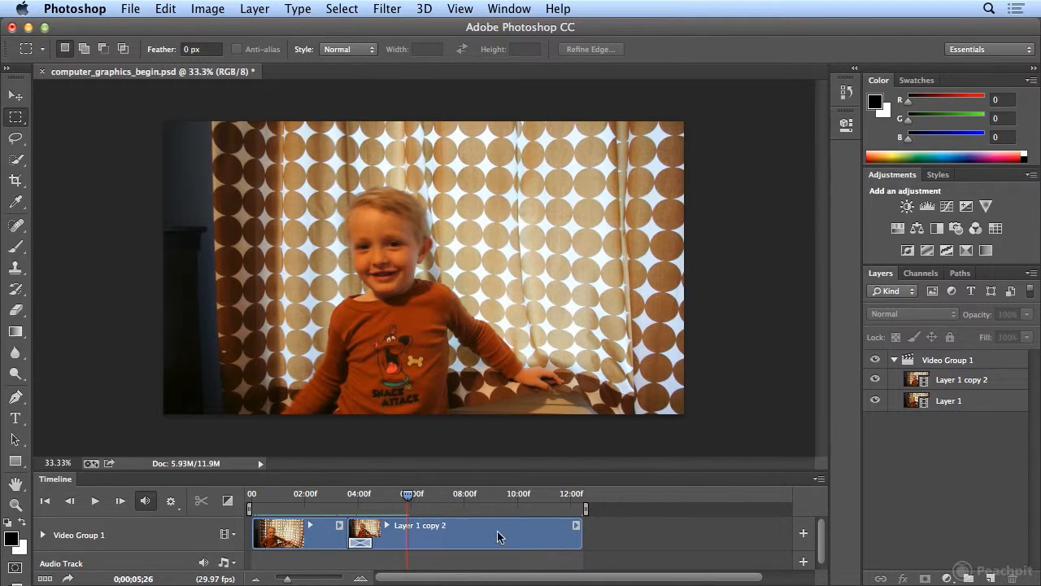
{"action": "left_click", "coordinate": [291, 579]}
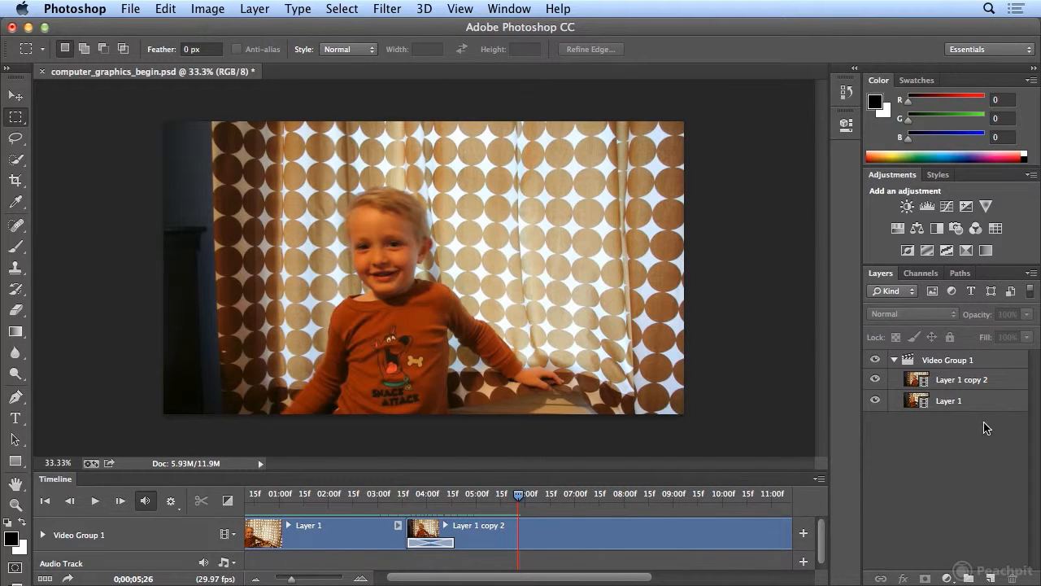
{"action": "double_click", "coordinate": [943, 400]}
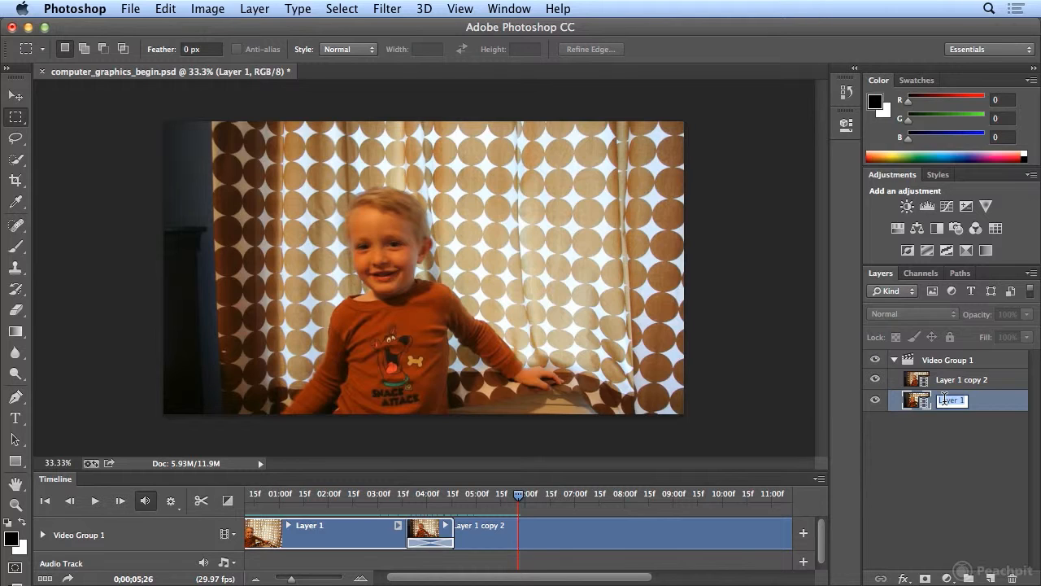
{"action": "type", "text": "2 types"}
{"action": "key", "text": "Return"}
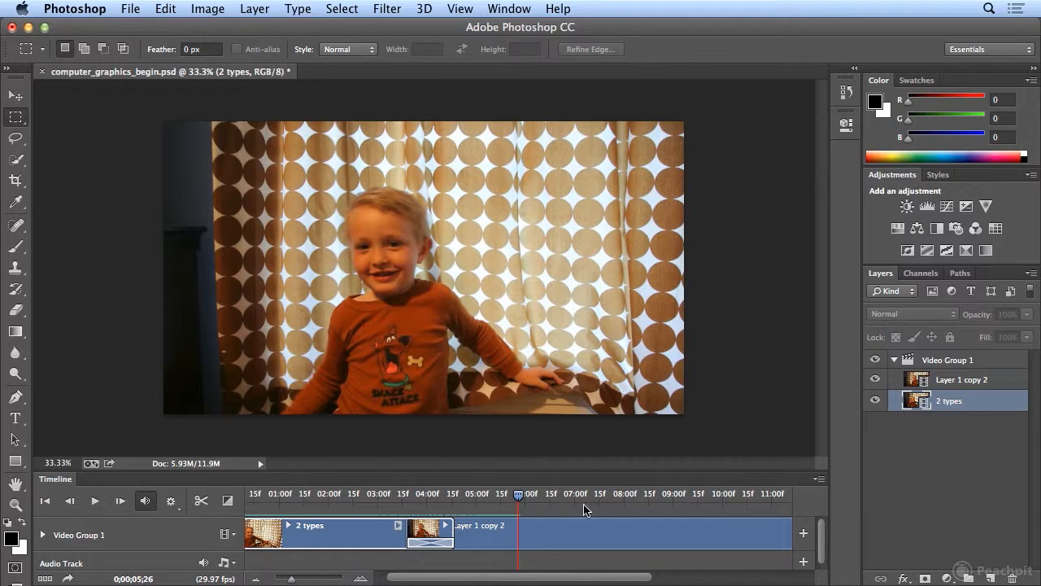
Step: Rename the Layer 1 copy 2 clip as "raster and vector"
{"action": "double_click", "coordinate": [953, 380]}
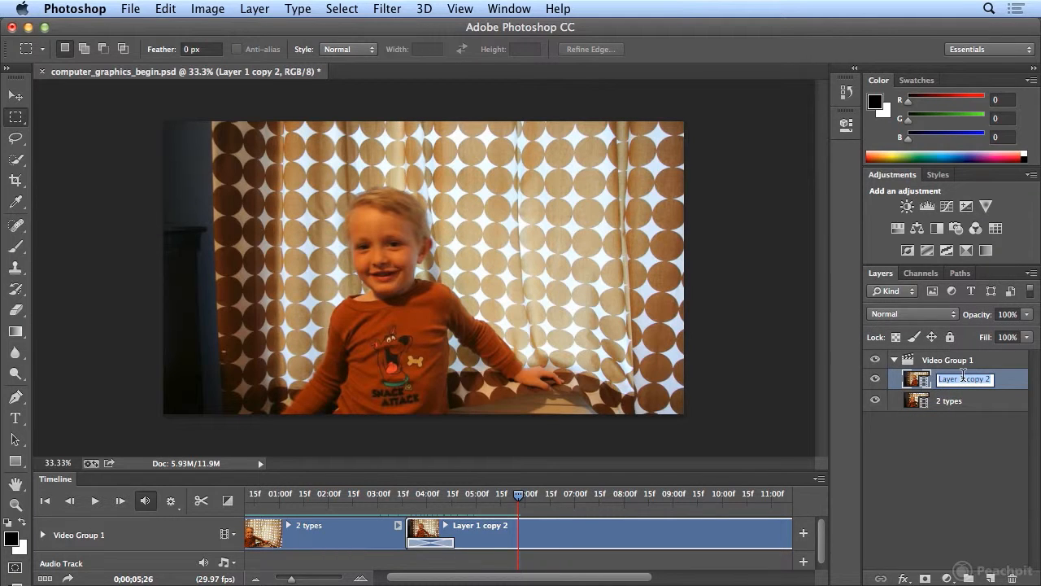
{"action": "key", "text": "BackSpace"}
{"action": "type", "text": "raster and vector"}
{"action": "key", "text": "Return"}
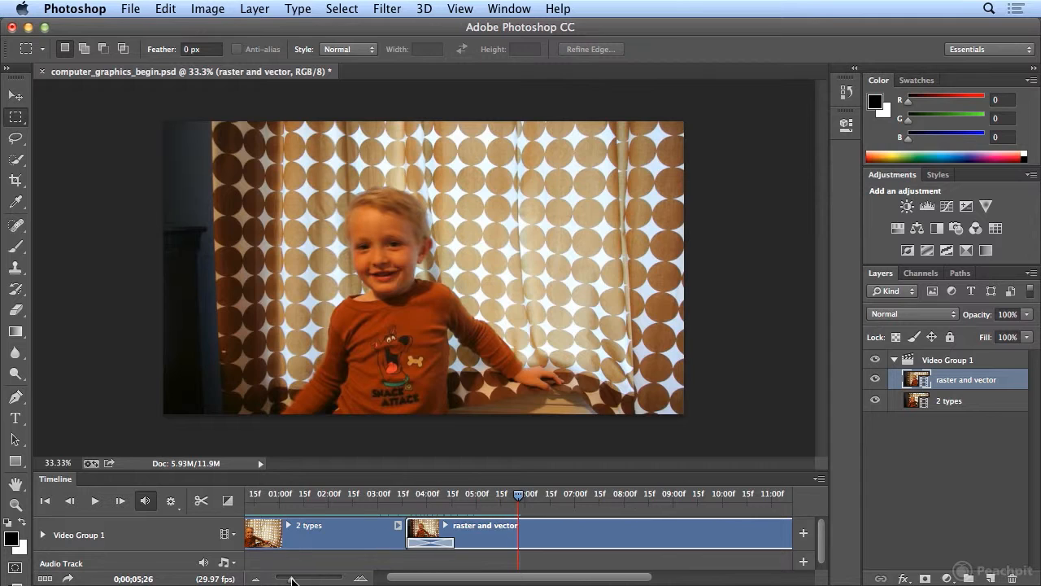
Step: Add raster_images_01.mov from the child_graphic_movies folder to the Video Group 1 track
{"action": "left_click_drag", "start_coordinate": [291, 579], "coordinate": [289, 579]}
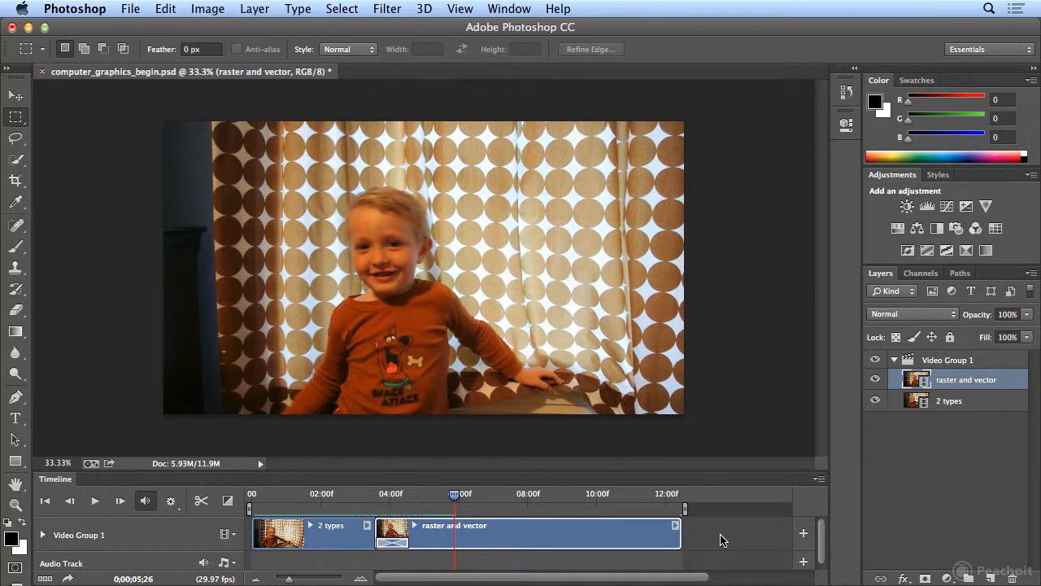
{"action": "left_click", "coordinate": [226, 536]}
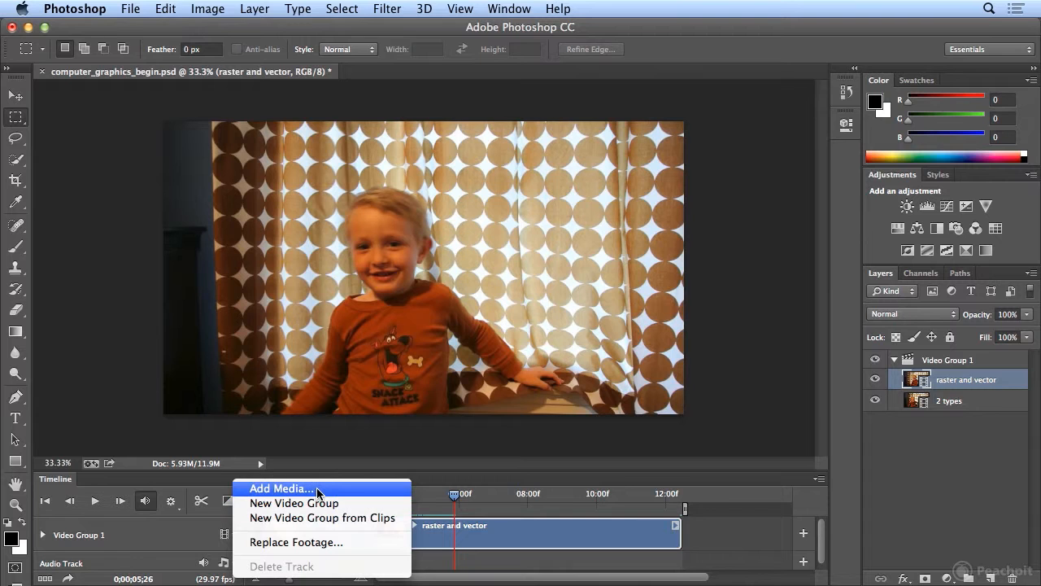
{"action": "left_click", "coordinate": [317, 487]}
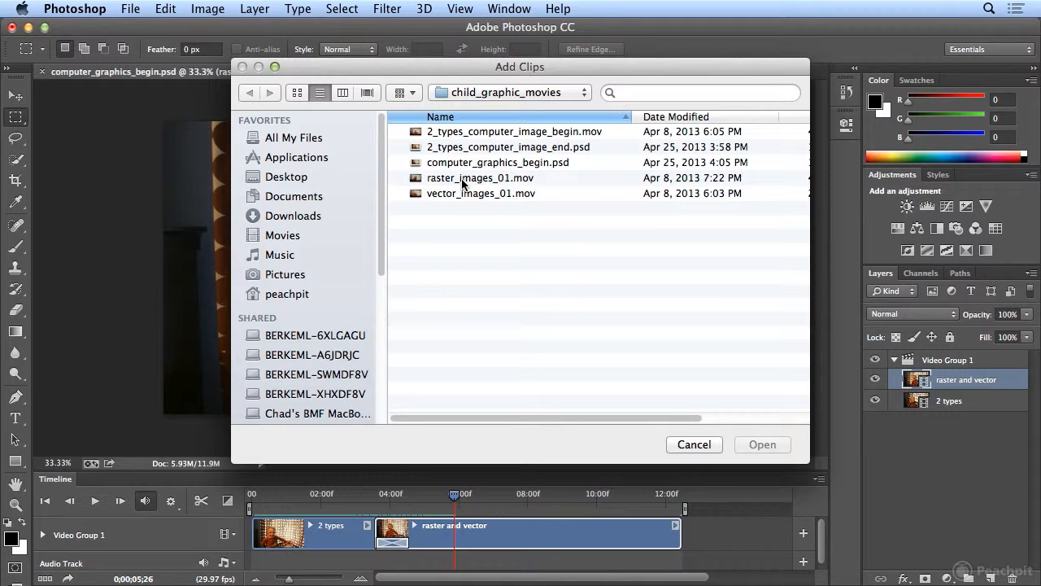
{"action": "left_click", "coordinate": [463, 179]}
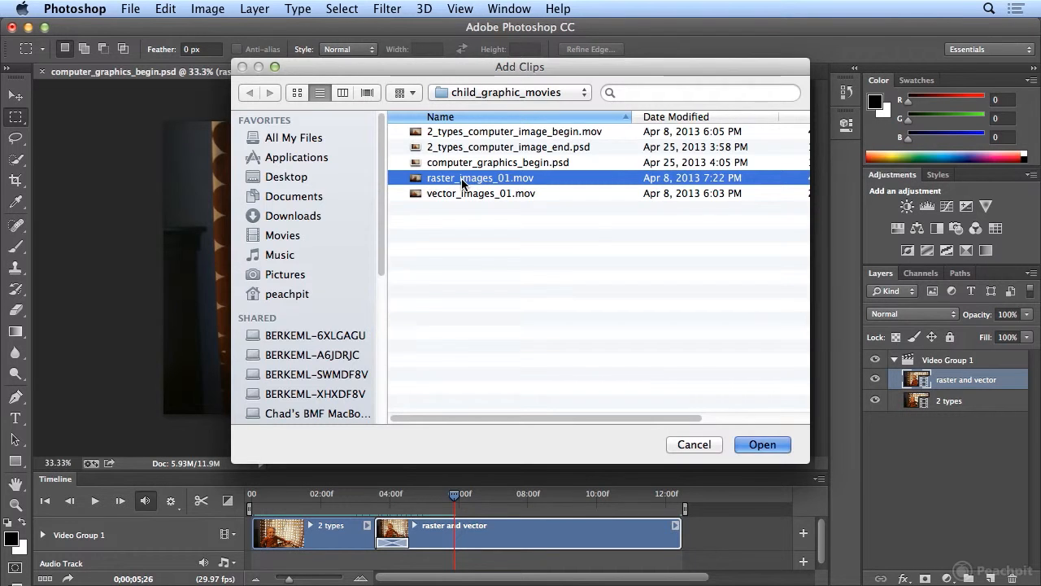
{"action": "double_click", "coordinate": [462, 180]}
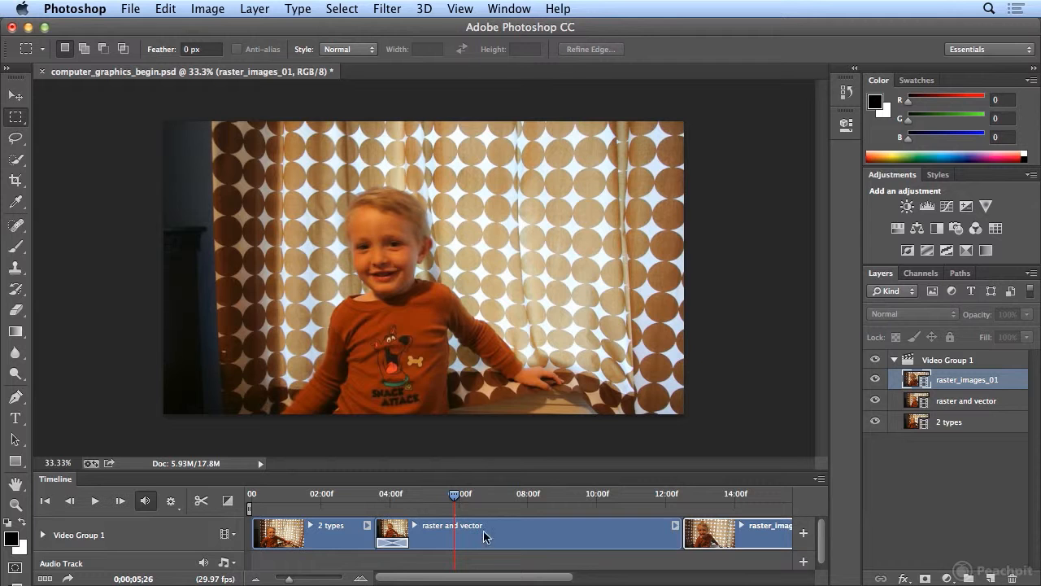
Step: Play the join between the raster and vector clip and the raster_images_01 clip, starting around 11;18
{"action": "left_click_drag", "start_coordinate": [480, 580], "coordinate": [520, 580]}
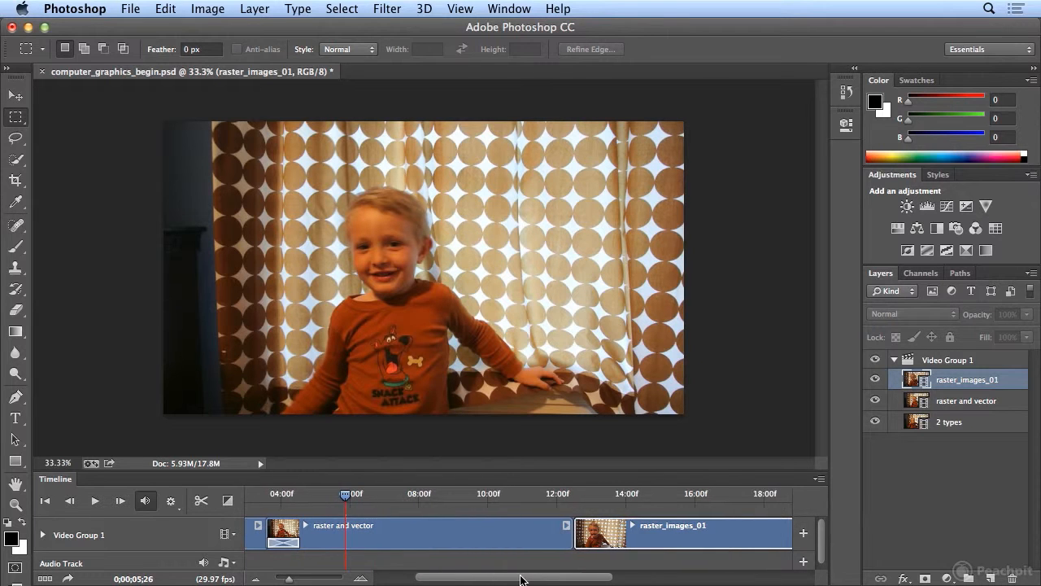
{"action": "left_click_drag", "start_coordinate": [348, 500], "coordinate": [544, 507]}
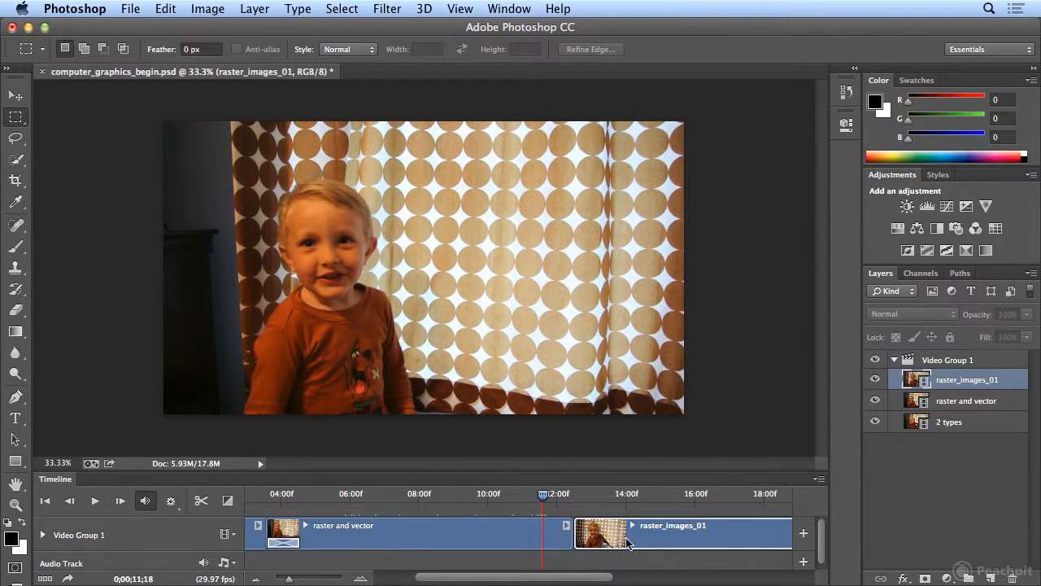
{"action": "left_click", "coordinate": [94, 502]}
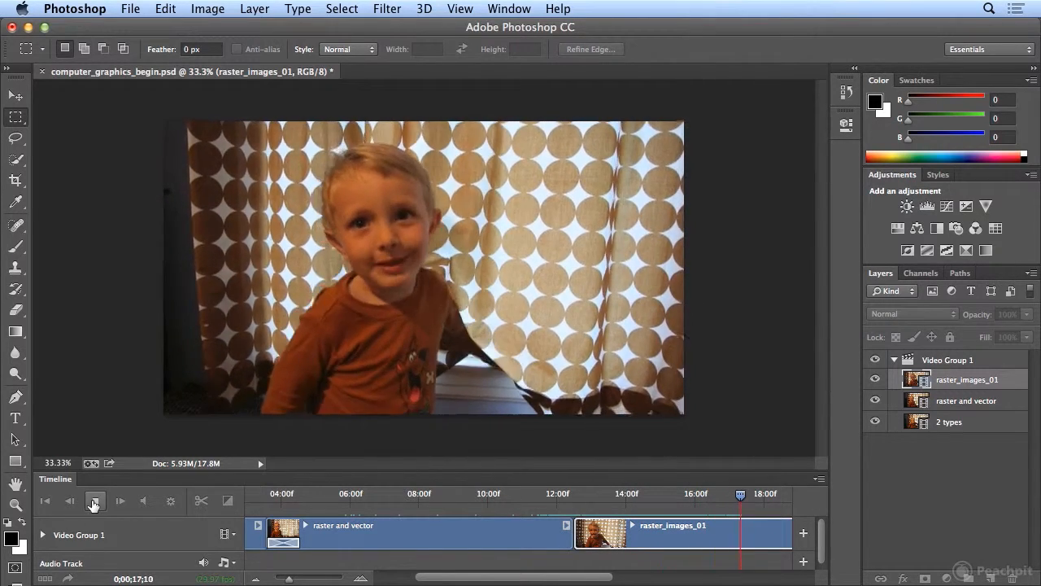
{"action": "left_click", "coordinate": [93, 502]}
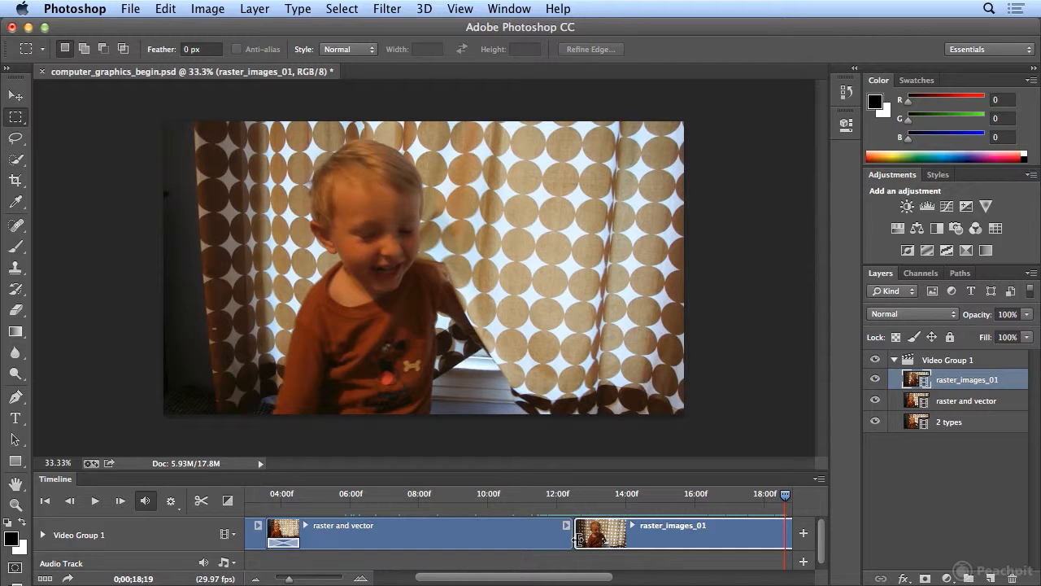
Step: Trim the start of the raster_images_01 clip slightly and replay the join from about 10;21
{"action": "left_click_drag", "start_coordinate": [578, 537], "coordinate": [600, 540]}
{"action": "left_click_drag", "start_coordinate": [785, 494], "coordinate": [512, 510]}
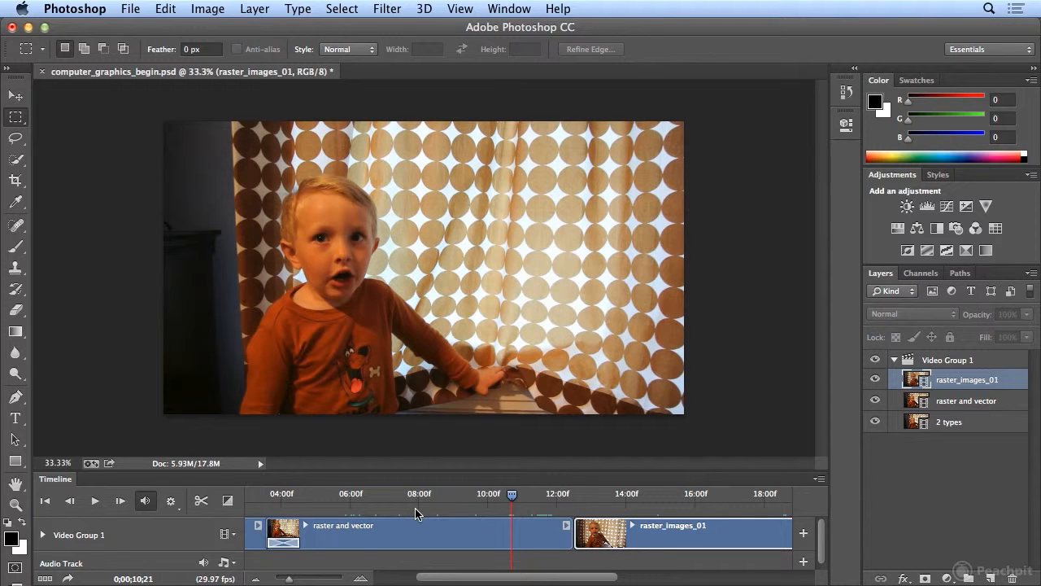
{"action": "key", "text": "space"}
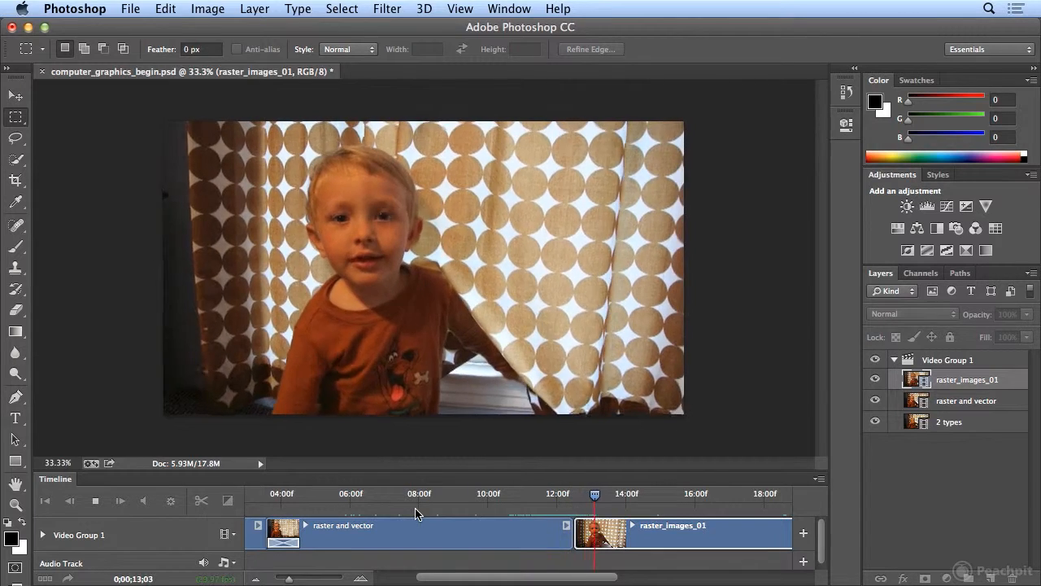
{"action": "key", "text": "space"}
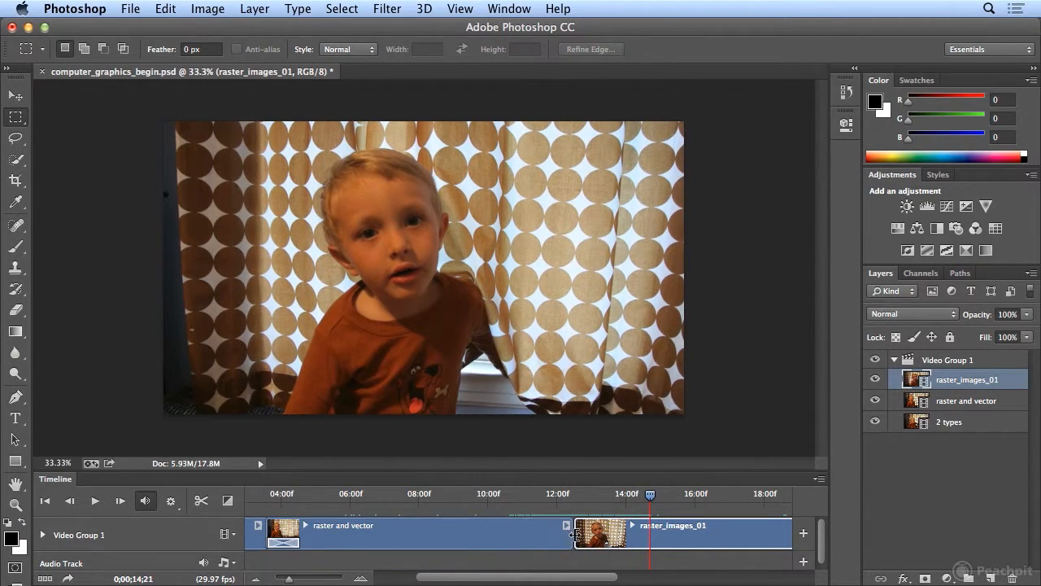
Step: Trim a little more off the beginning of the raster_images_01 clip, working at a closer timeline scale
{"action": "left_click", "coordinate": [360, 578]}
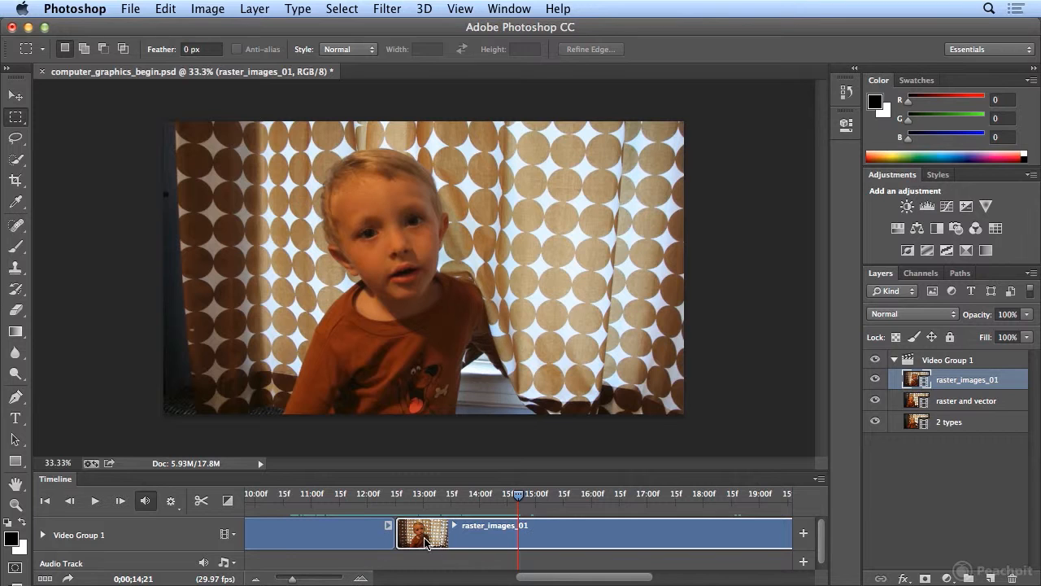
{"action": "left_click_drag", "start_coordinate": [397, 534], "coordinate": [397, 534]}
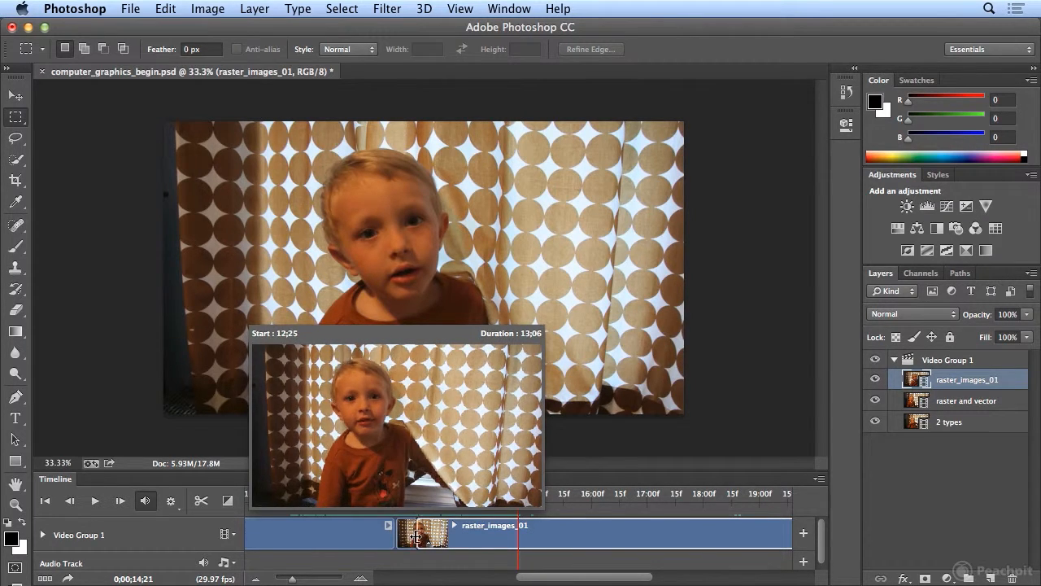
{"action": "left_click_drag", "start_coordinate": [407, 536], "coordinate": [407, 536]}
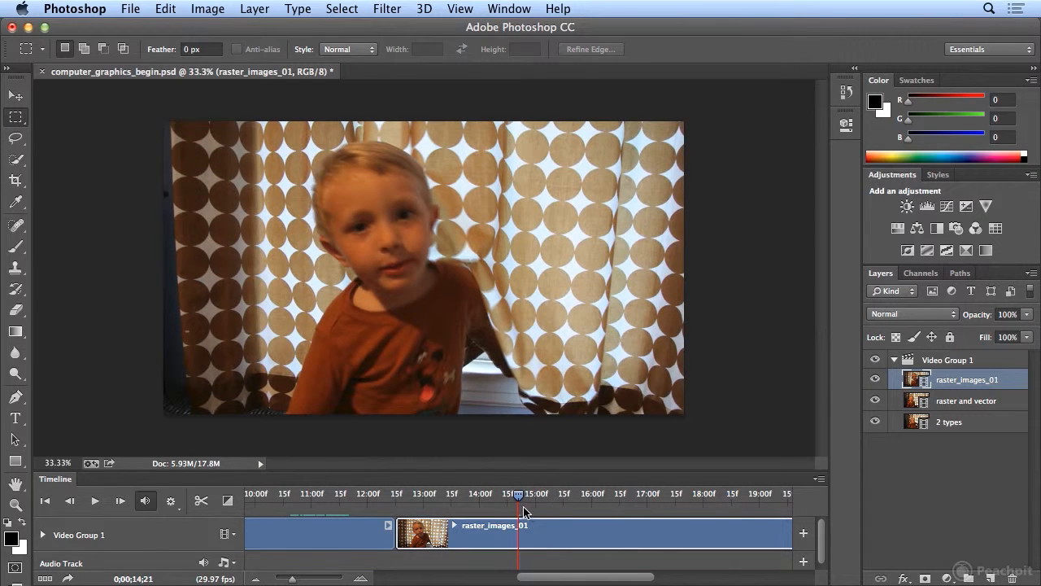
Step: Apply 1 s Fade With Black transitions to the end of the raster and vector clip and the start of raster_images_01
{"action": "left_click", "coordinate": [225, 504]}
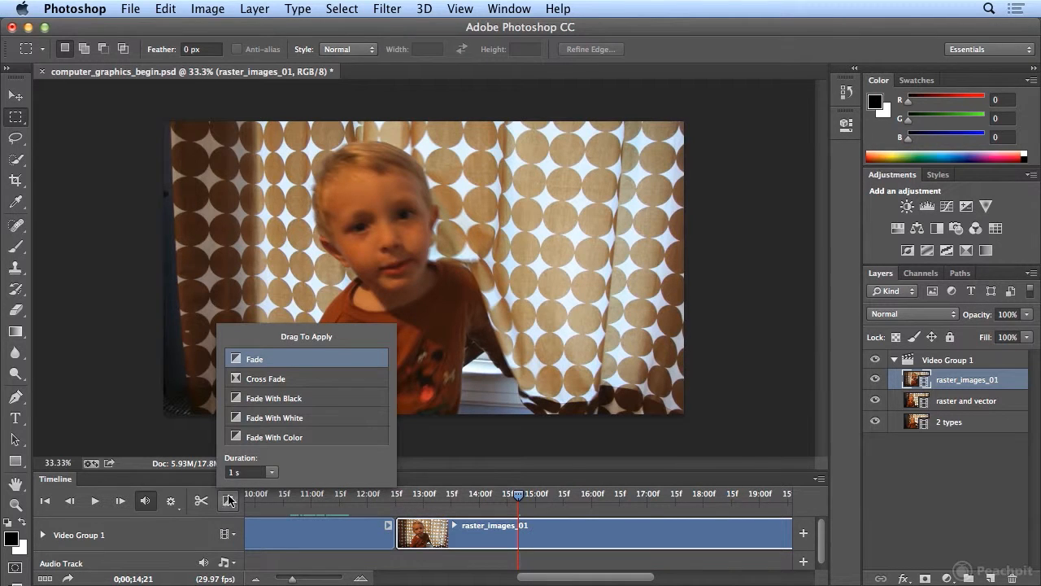
{"action": "left_click_drag", "start_coordinate": [257, 404], "coordinate": [389, 533]}
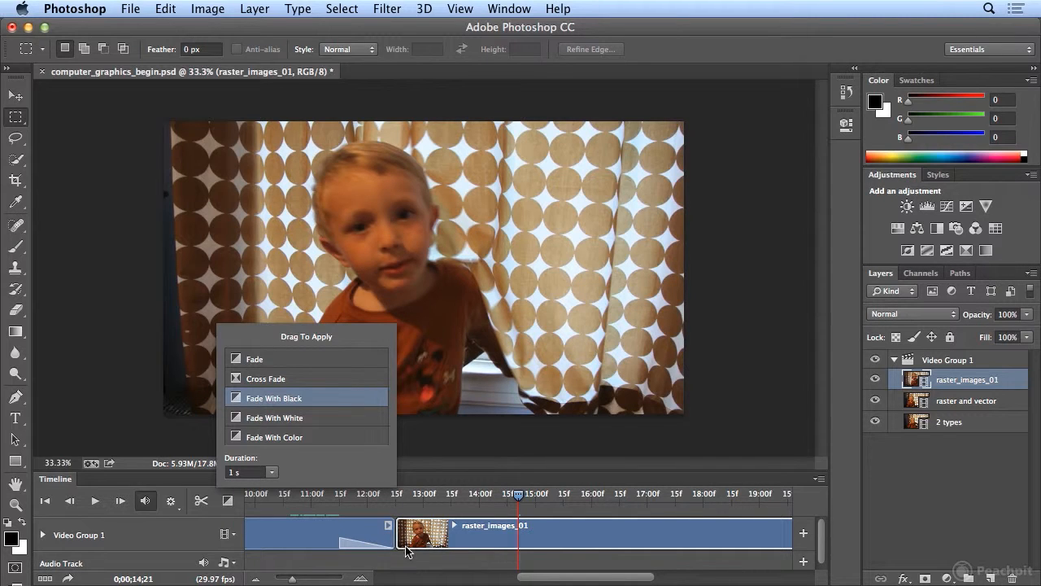
{"action": "left_click_drag", "start_coordinate": [236, 396], "coordinate": [405, 539]}
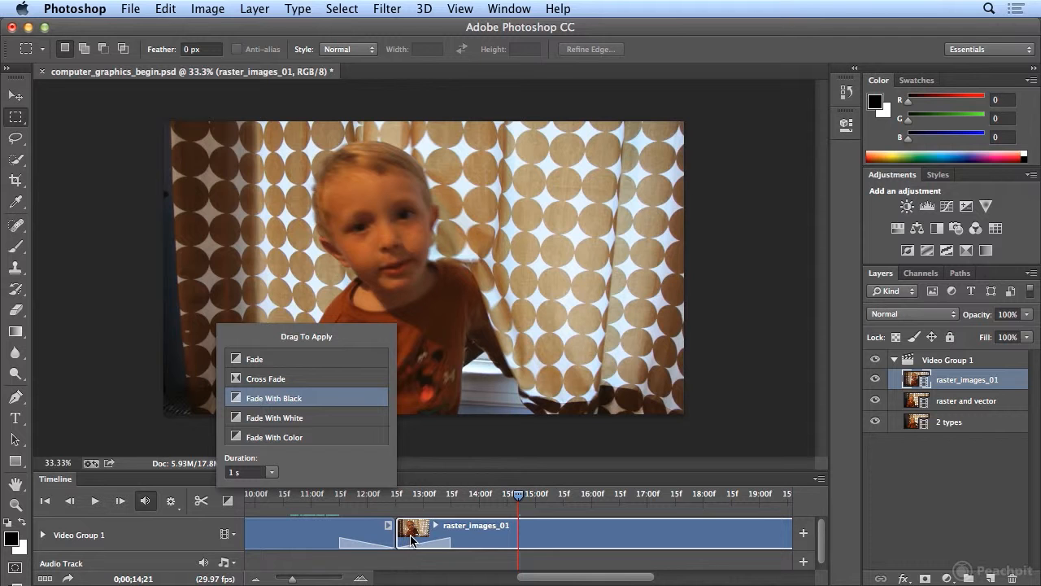
Step: Play the video from about 10;07 through the fades to black into the raster_images_01 clip
{"action": "left_click_drag", "start_coordinate": [518, 498], "coordinate": [269, 519]}
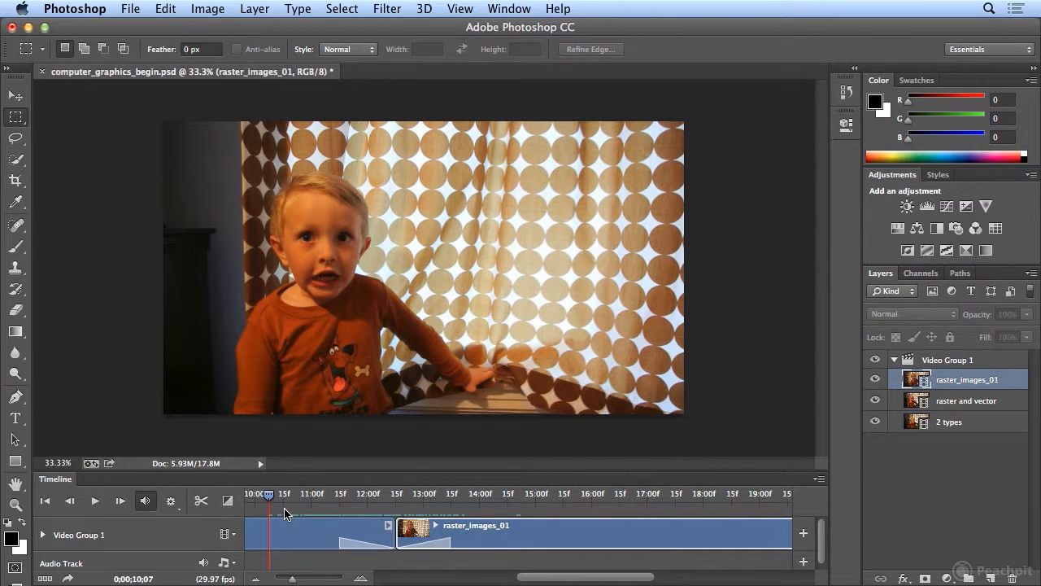
{"action": "key", "text": "space"}
{"action": "key", "text": "space"}
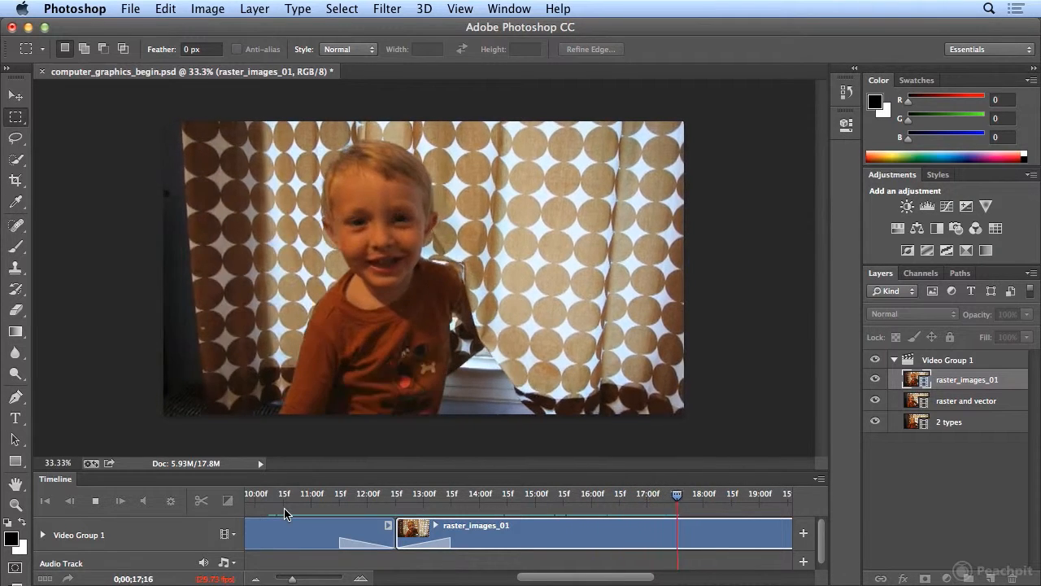
{"action": "key", "text": "space"}
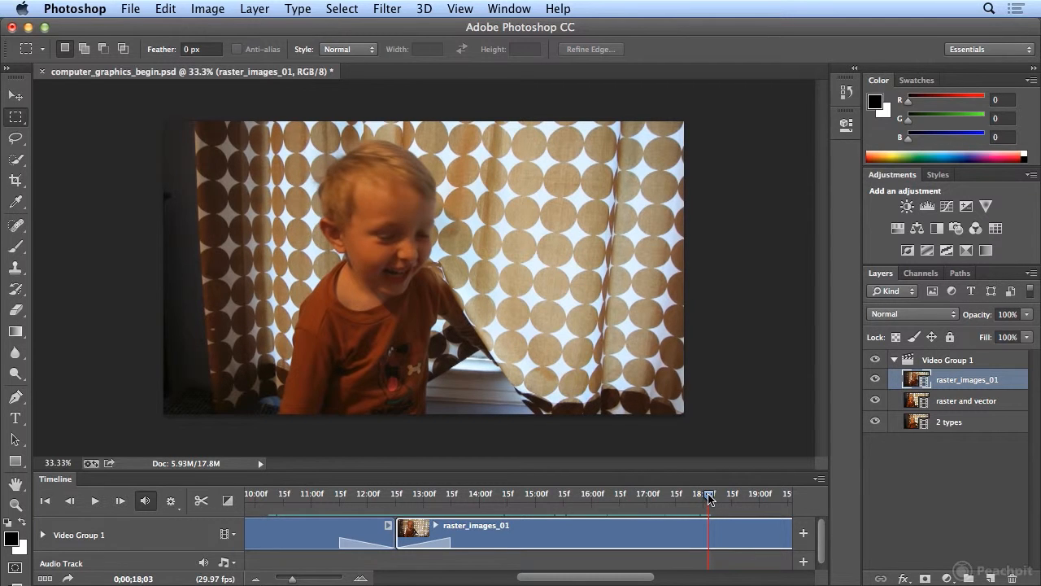
Step: Trim the end of the raster_images_01 clip back to 18;00 on the timeline
{"action": "left_click_drag", "start_coordinate": [708, 500], "coordinate": [704, 500]}
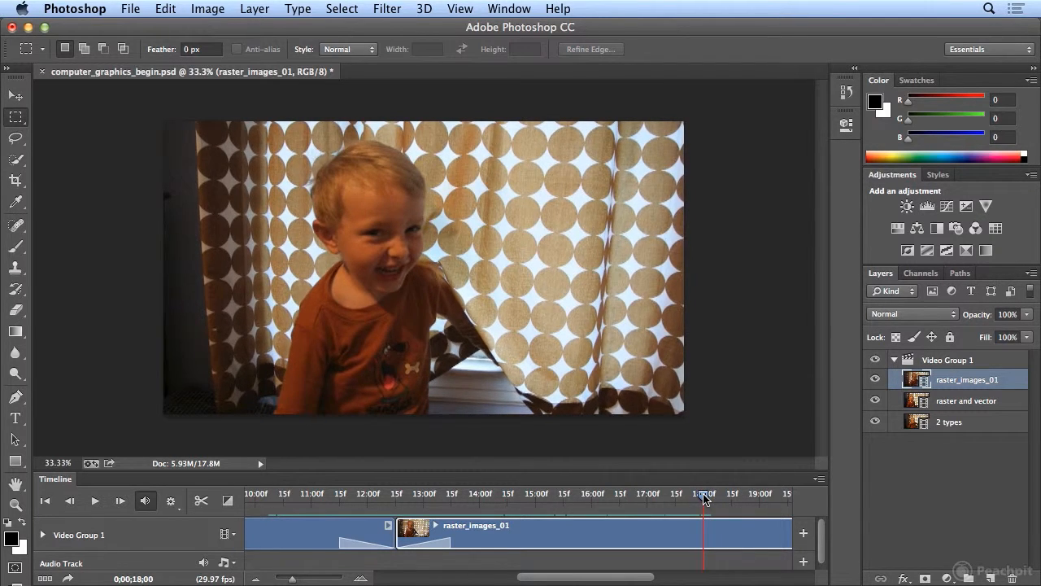
{"action": "left_click_drag", "start_coordinate": [559, 580], "coordinate": [688, 580]}
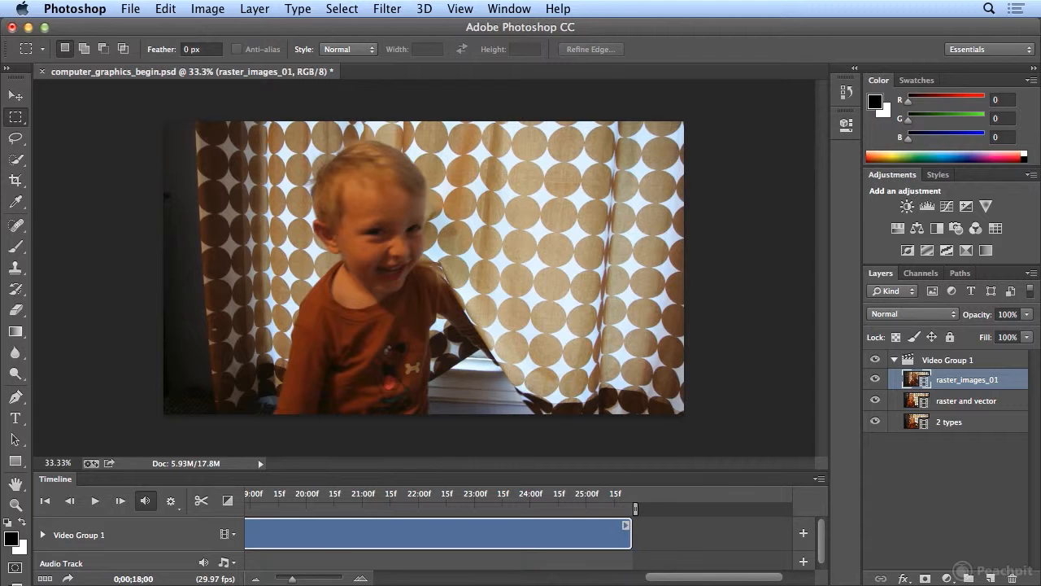
{"action": "left_click_drag", "start_coordinate": [630, 532], "coordinate": [286, 525]}
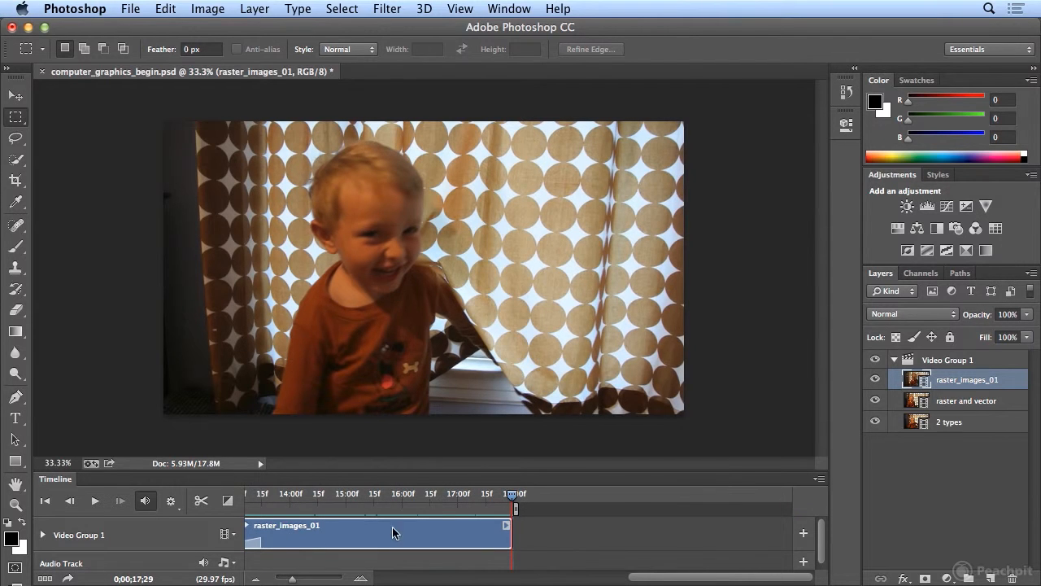
Step: Play the last seconds of the raster_images_01 clip and trim its end to about 17;23
{"action": "left_click_drag", "start_coordinate": [514, 500], "coordinate": [444, 500]}
{"action": "key", "text": "space"}
{"action": "left_click_drag", "start_coordinate": [507, 530], "coordinate": [496, 531]}
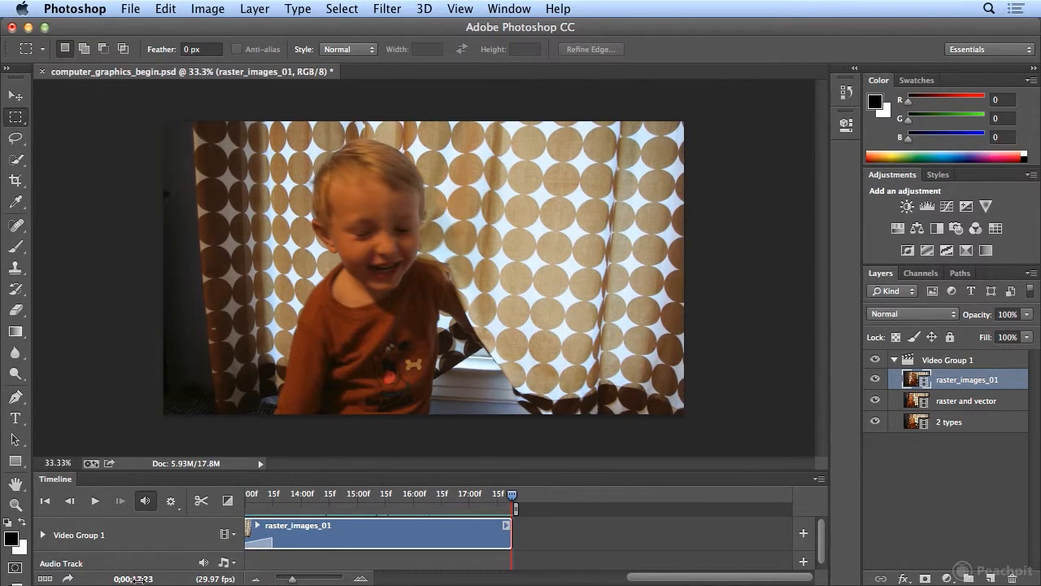
Step: Play the last seconds of the raster_images_01 clip and apply a 1 s Fade With Black transition to its end
{"action": "left_click_drag", "start_coordinate": [513, 496], "coordinate": [445, 498]}
{"action": "key", "text": "space"}
{"action": "left_click", "coordinate": [228, 500]}
{"action": "left_click_drag", "start_coordinate": [289, 398], "coordinate": [498, 541]}
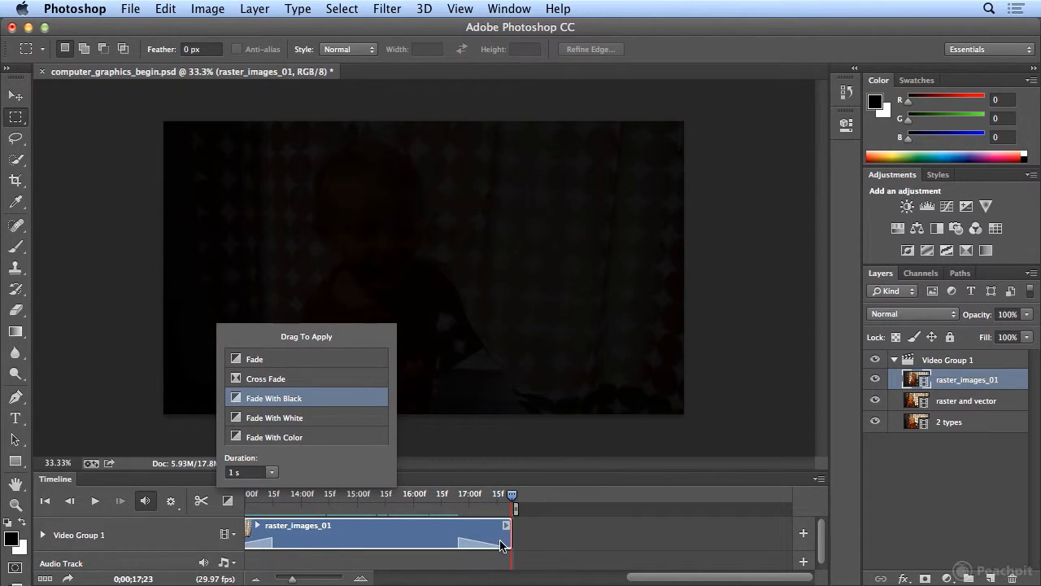
Step: Add vector_images_01.mov to the video track and apply a 1 s Fade With Black transition to the clip's start
{"action": "left_click", "coordinate": [227, 535]}
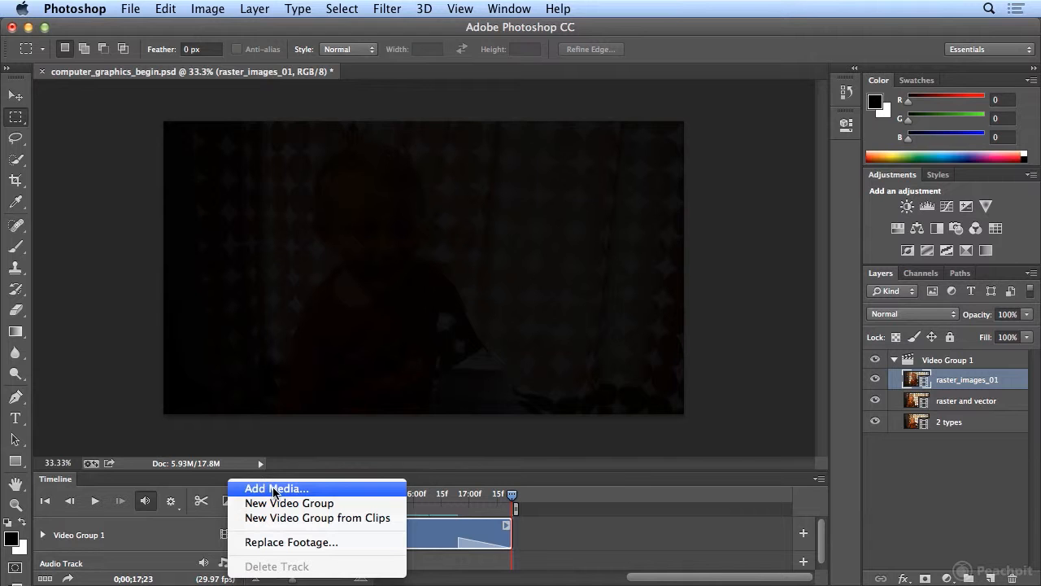
{"action": "left_click", "coordinate": [317, 489]}
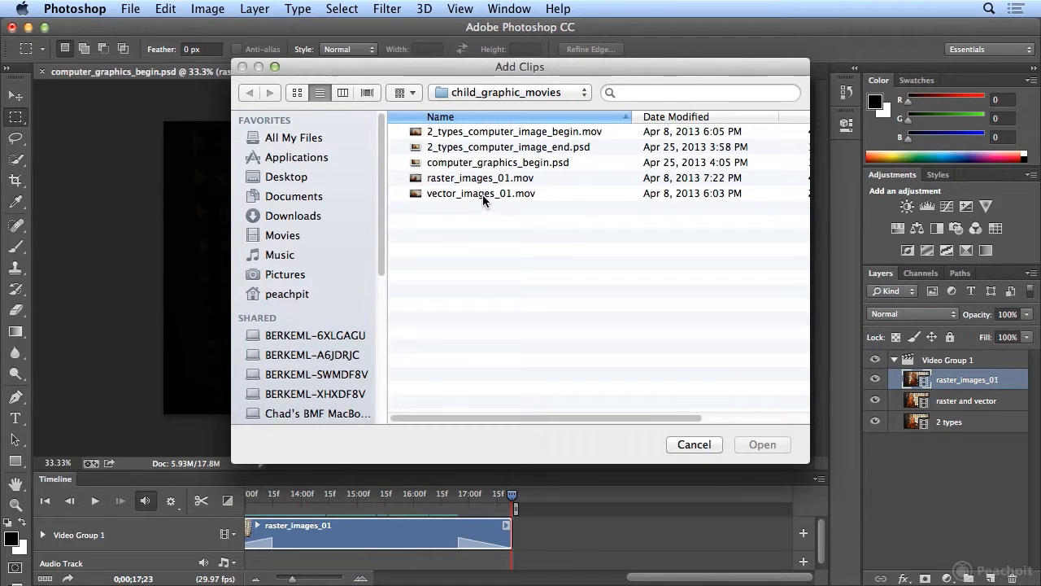
{"action": "double_click", "coordinate": [482, 195]}
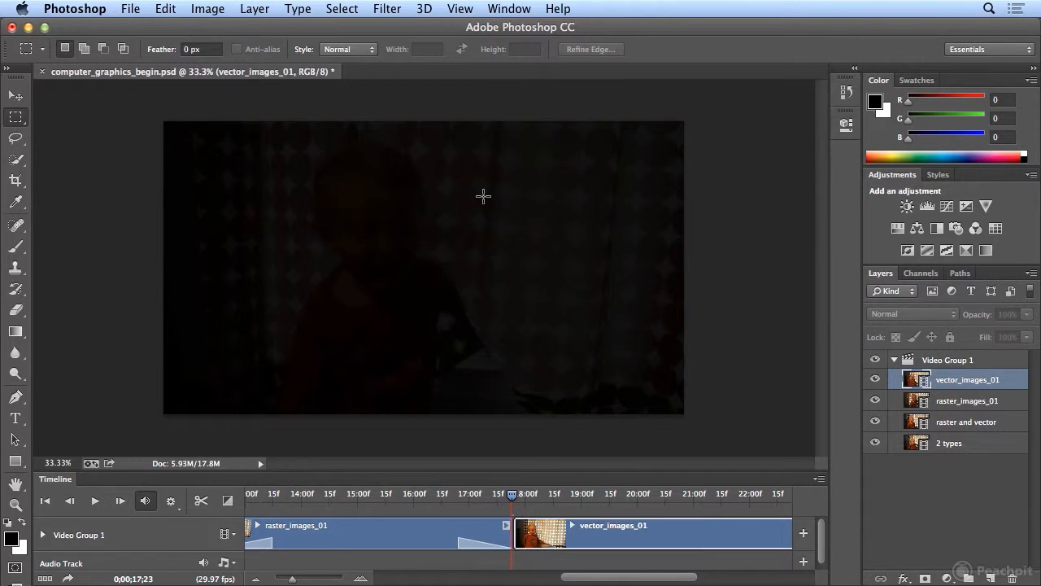
{"action": "left_click", "coordinate": [228, 500]}
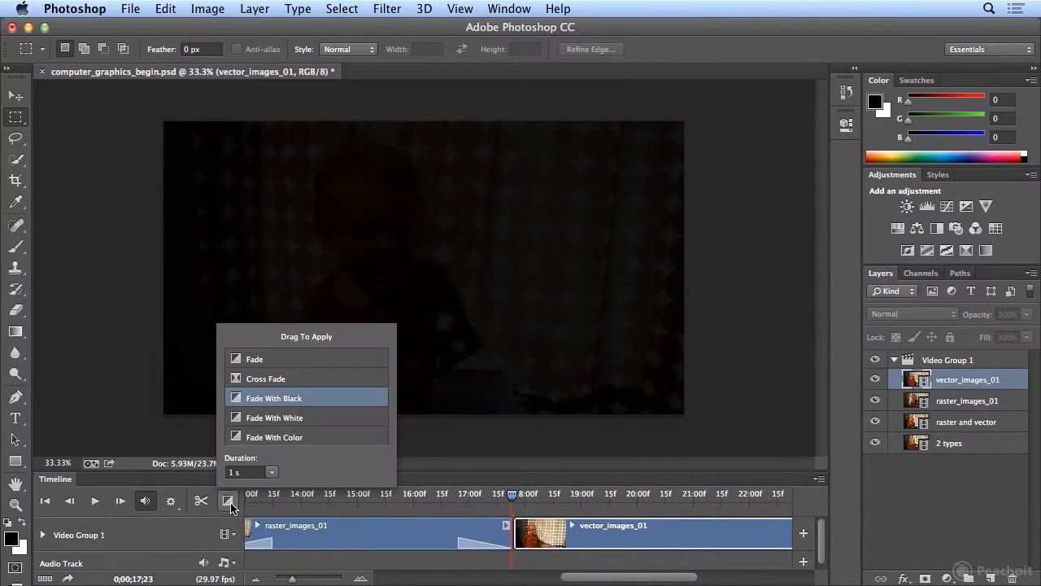
{"action": "left_click_drag", "start_coordinate": [279, 404], "coordinate": [533, 535]}
Step: Play from the end of raster_images_01 through the vector_images_01 clip and trim the latter's end to 23;08
{"action": "left_click_drag", "start_coordinate": [508, 499], "coordinate": [422, 537]}
{"action": "key", "text": "space"}
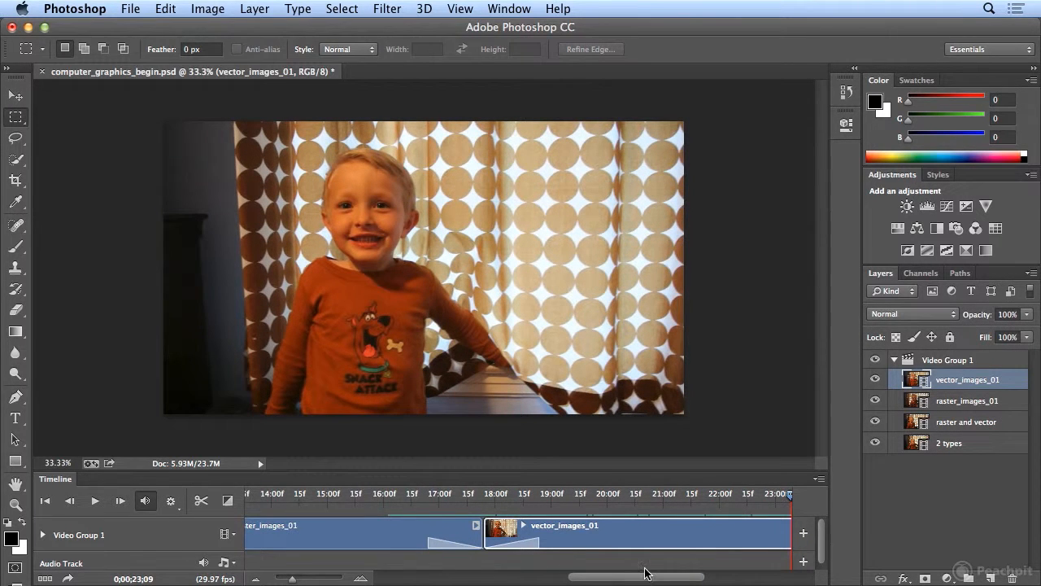
{"action": "left_click_drag", "start_coordinate": [632, 580], "coordinate": [701, 580]}
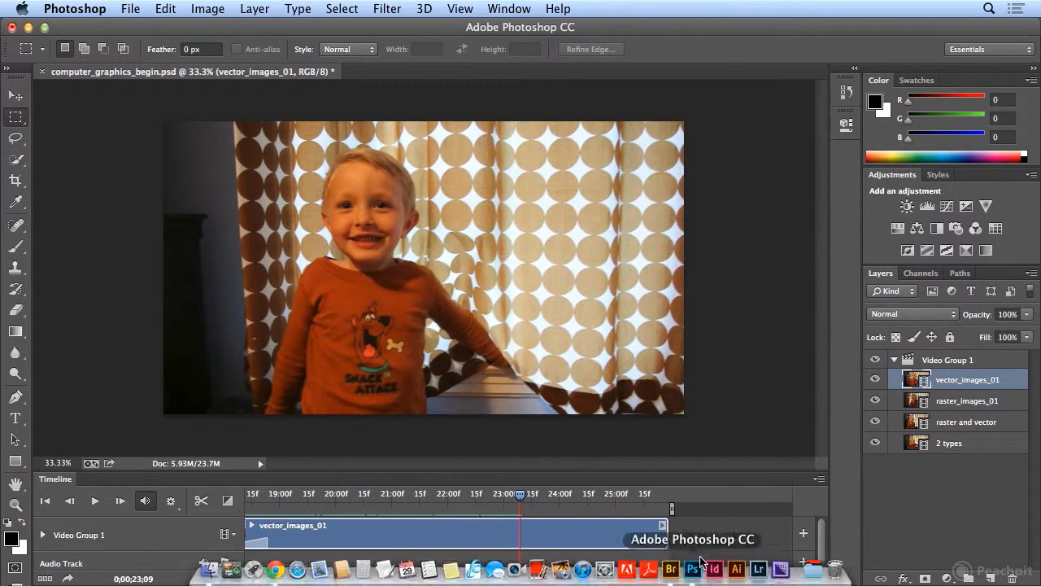
{"action": "left_click_drag", "start_coordinate": [667, 532], "coordinate": [518, 535]}
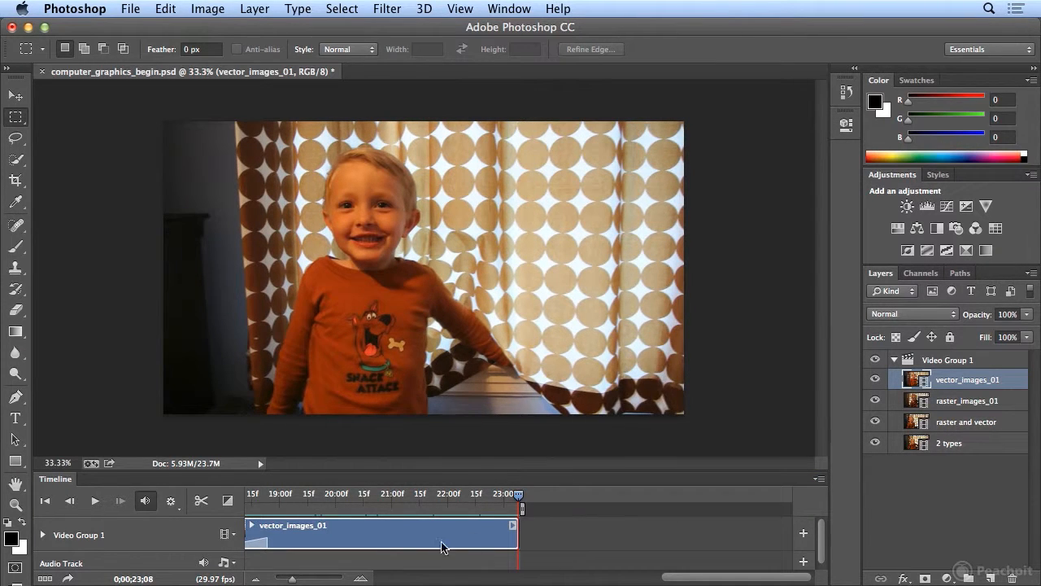
Step: Apply a 1 s Fade With Black transition to the end of the vector_images_01 clip and play the video
{"action": "left_click", "coordinate": [228, 500]}
{"action": "left_click_drag", "start_coordinate": [266, 399], "coordinate": [511, 536]}
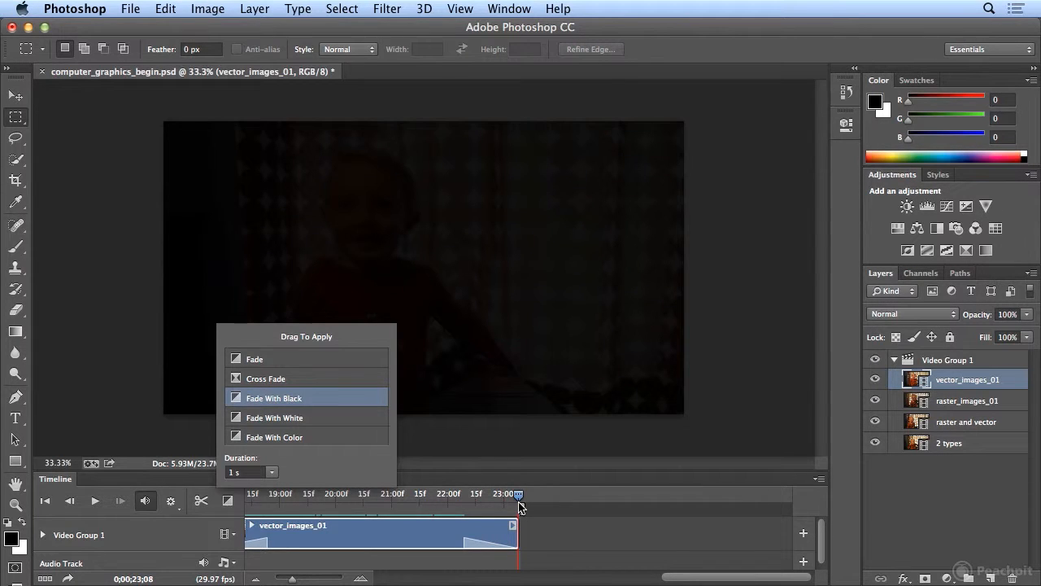
{"action": "left_click", "coordinate": [92, 504]}
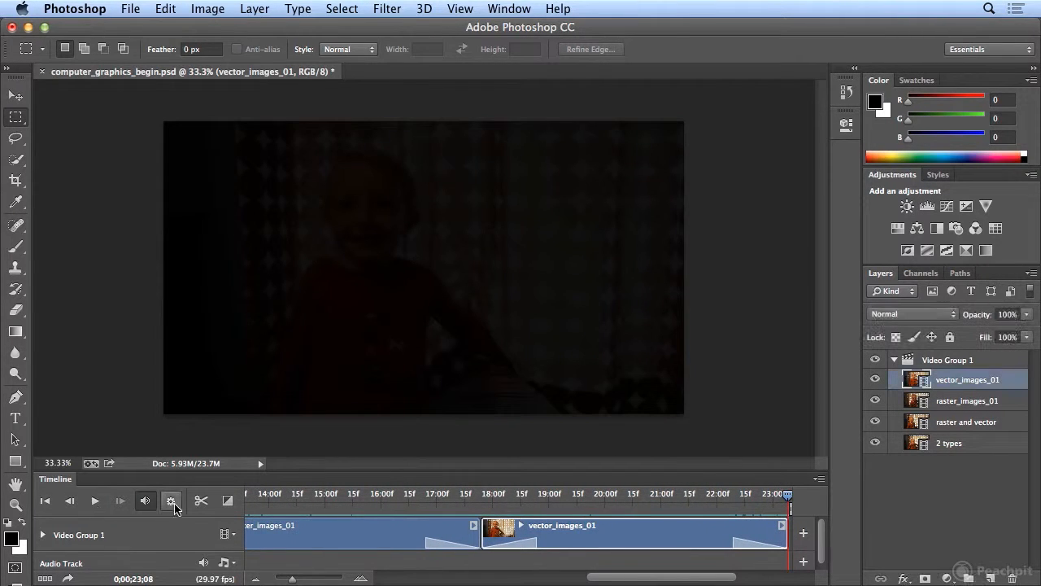
Step: Play the raster and vector clip around 6;00 to find the cut point and trim the clip's end to 6;00
{"action": "left_click_drag", "start_coordinate": [637, 570], "coordinate": [414, 579]}
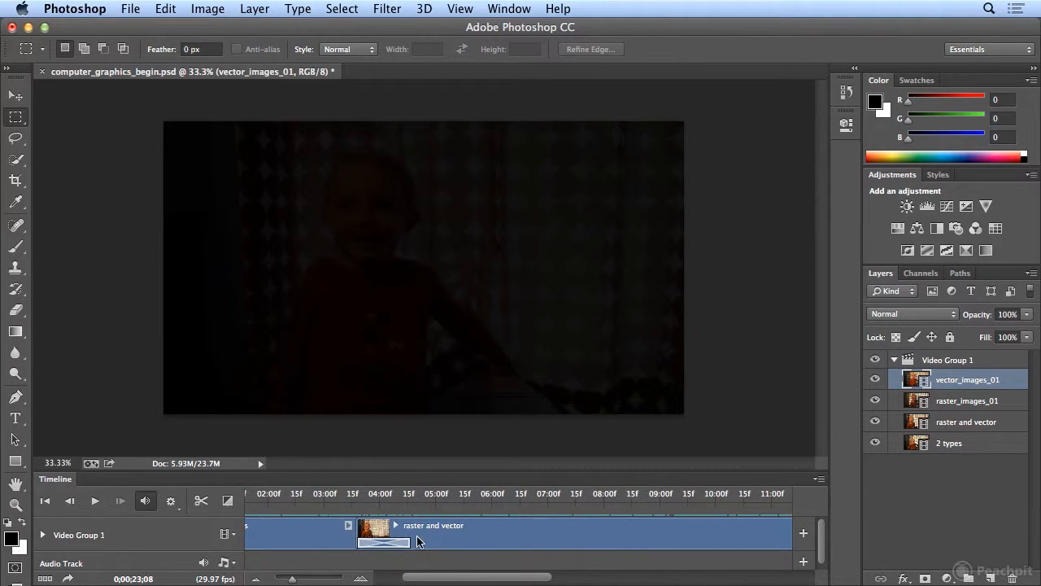
{"action": "left_click_drag", "start_coordinate": [485, 575], "coordinate": [523, 581]}
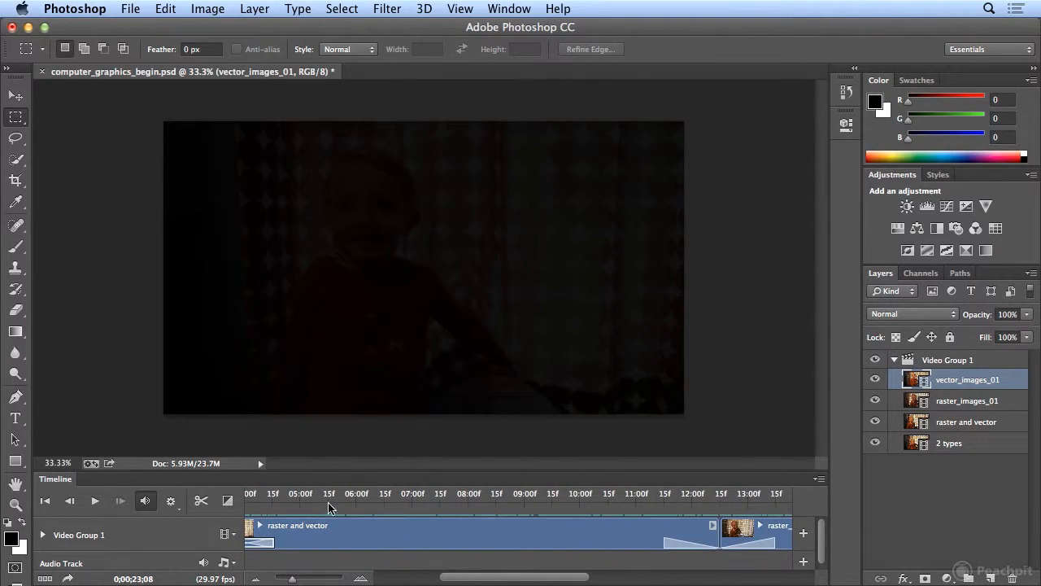
{"action": "left_click", "coordinate": [354, 498]}
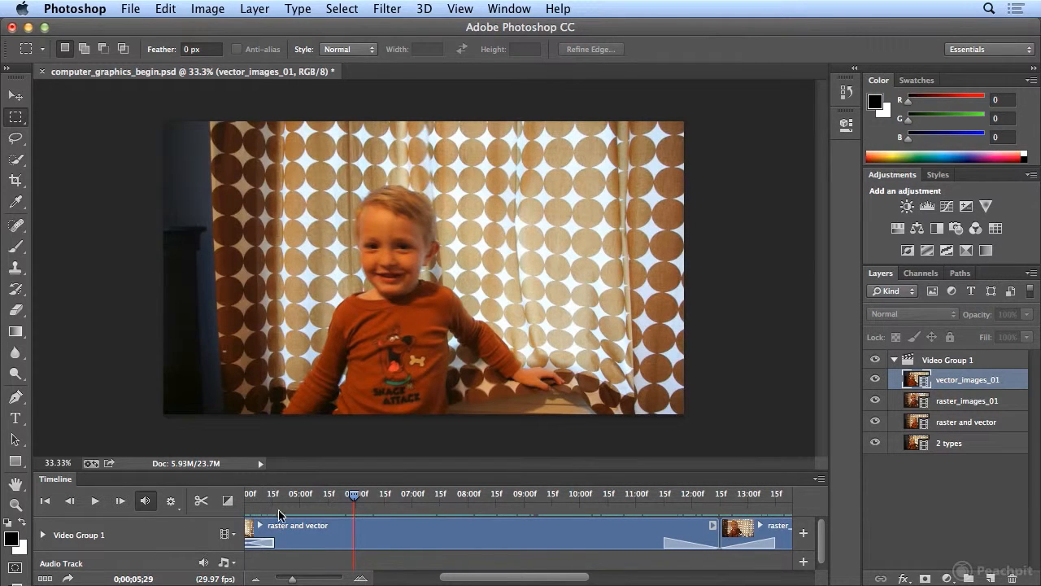
{"action": "left_click", "coordinate": [96, 504]}
{"action": "left_click", "coordinate": [95, 500]}
{"action": "left_click_drag", "start_coordinate": [430, 504], "coordinate": [345, 504]}
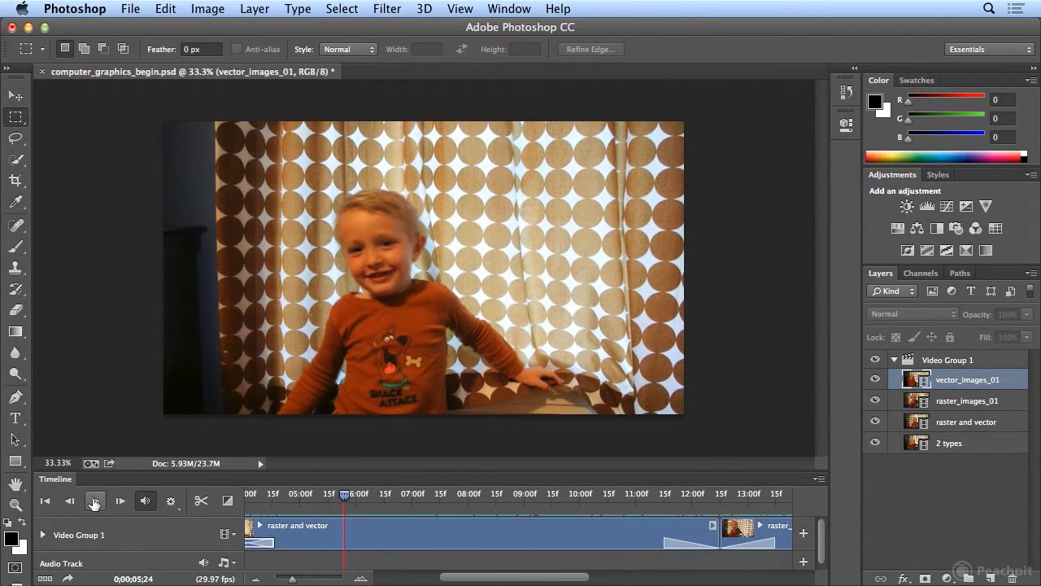
{"action": "left_click", "coordinate": [95, 501]}
{"action": "left_click", "coordinate": [95, 501]}
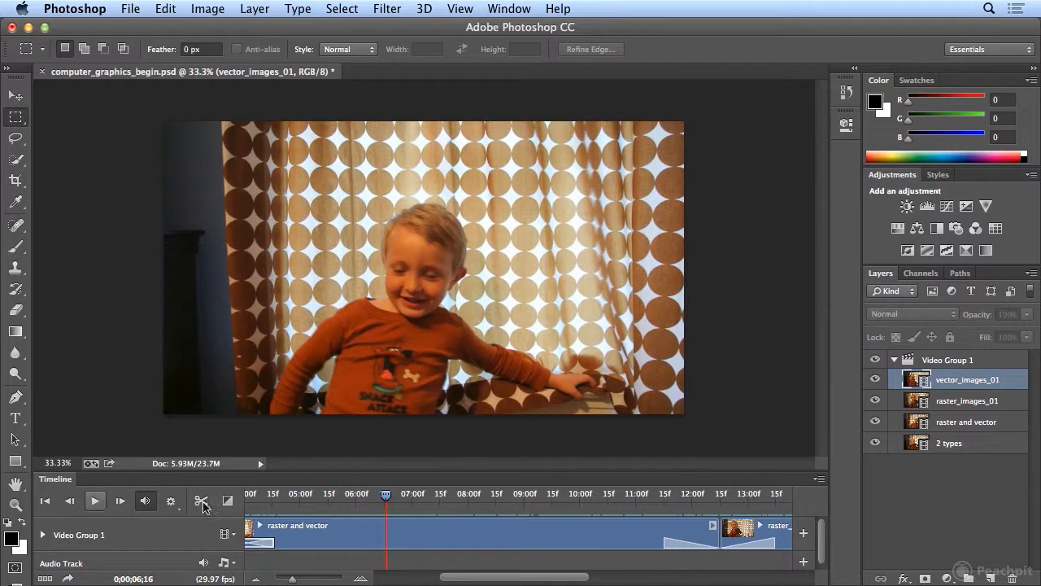
{"action": "left_click_drag", "start_coordinate": [388, 500], "coordinate": [356, 502]}
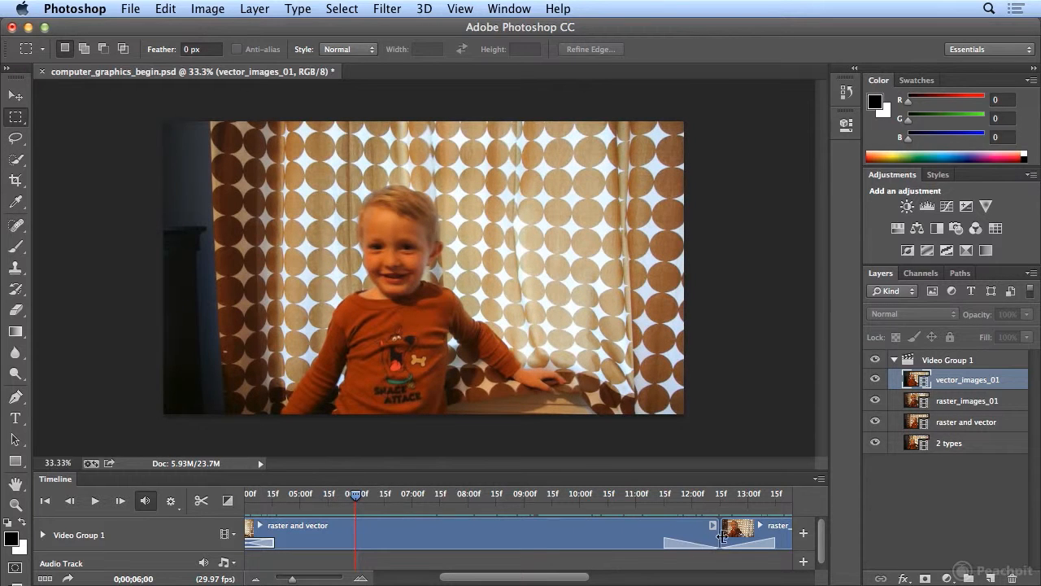
{"action": "left_click_drag", "start_coordinate": [716, 537], "coordinate": [355, 541]}
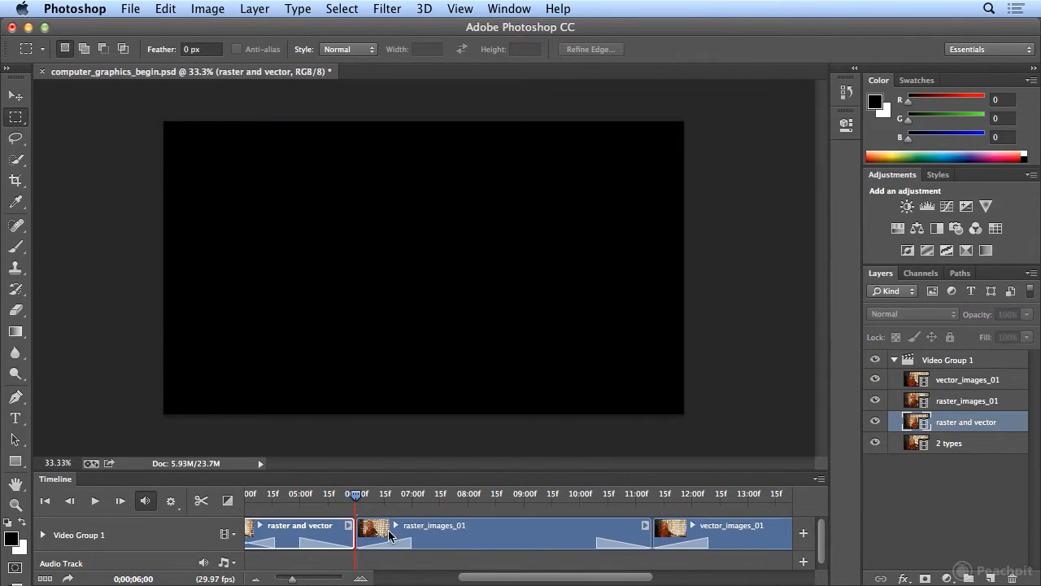
Step: Play the whole assembled video from 0;00 to its end
{"action": "left_click_drag", "start_coordinate": [355, 499], "coordinate": [211, 498]}
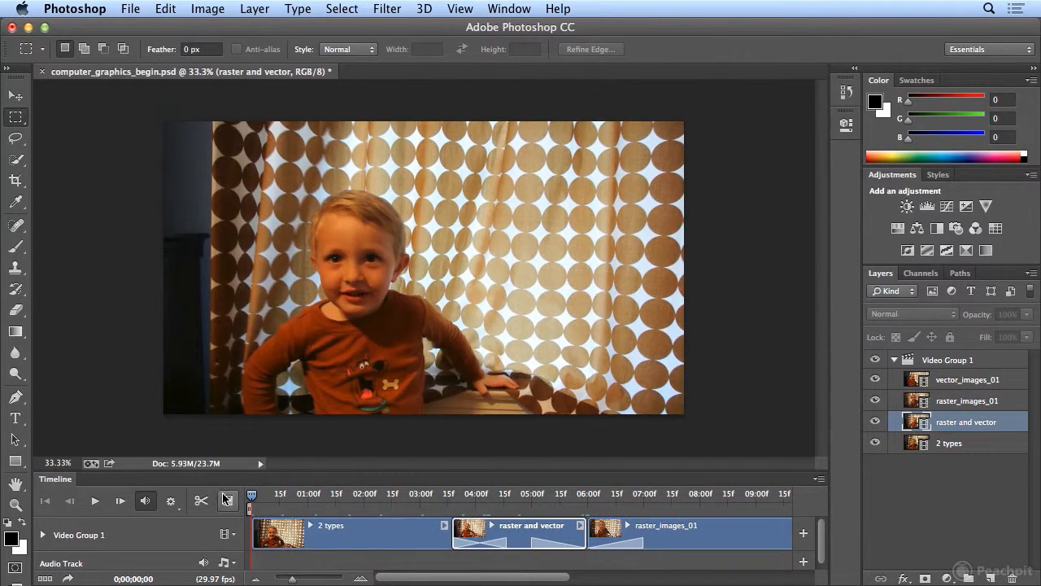
{"action": "left_click", "coordinate": [95, 501]}
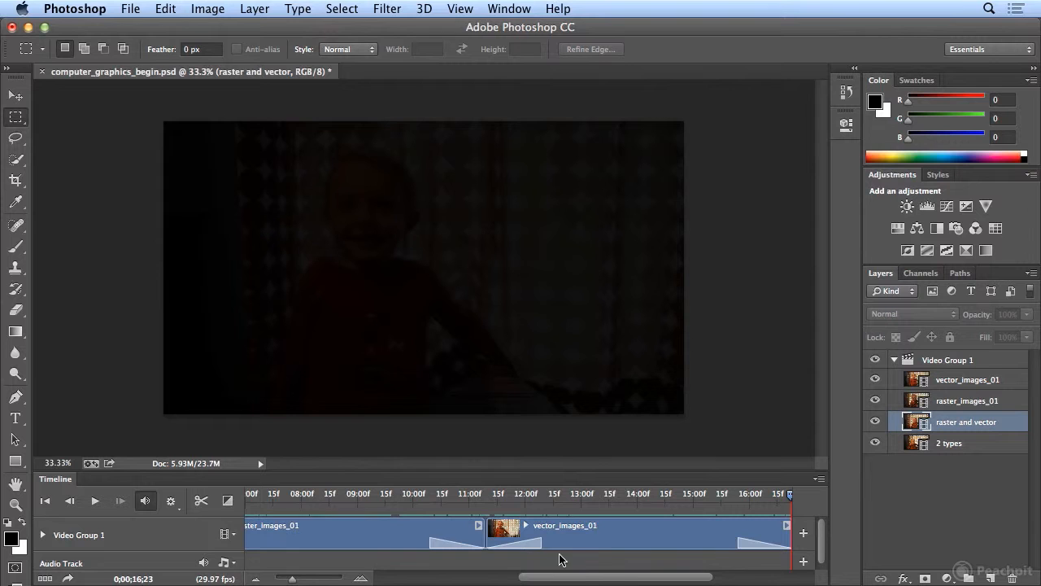
Step: Apply Fade With Black at the cut between the raster and vector and raster_images_01 clips and review its transition type options
{"action": "left_click_drag", "start_coordinate": [587, 580], "coordinate": [459, 579]}
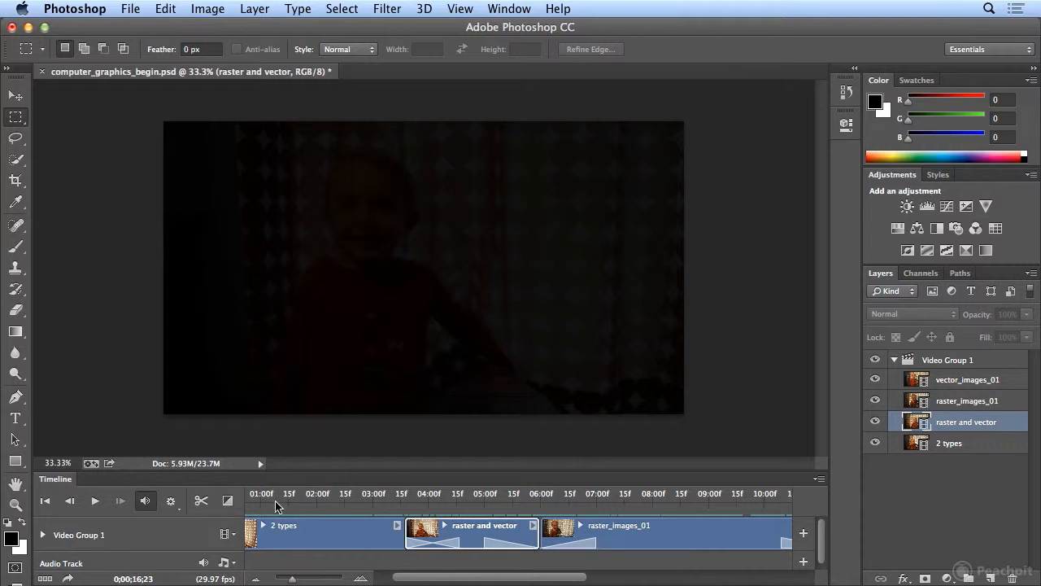
{"action": "left_click", "coordinate": [228, 500]}
{"action": "left_click_drag", "start_coordinate": [259, 395], "coordinate": [499, 550]}
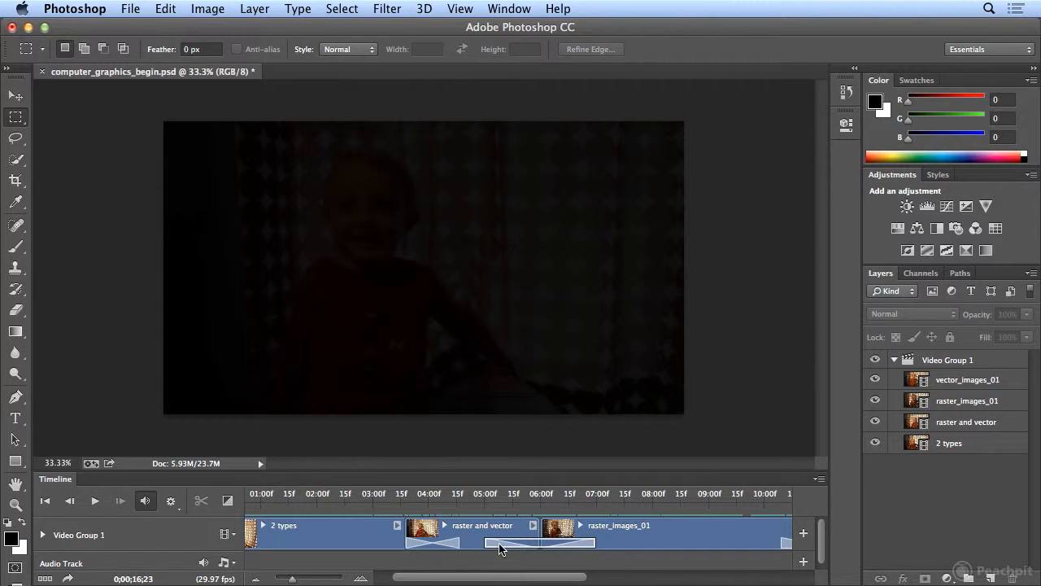
{"action": "right_click", "coordinate": [499, 549]}
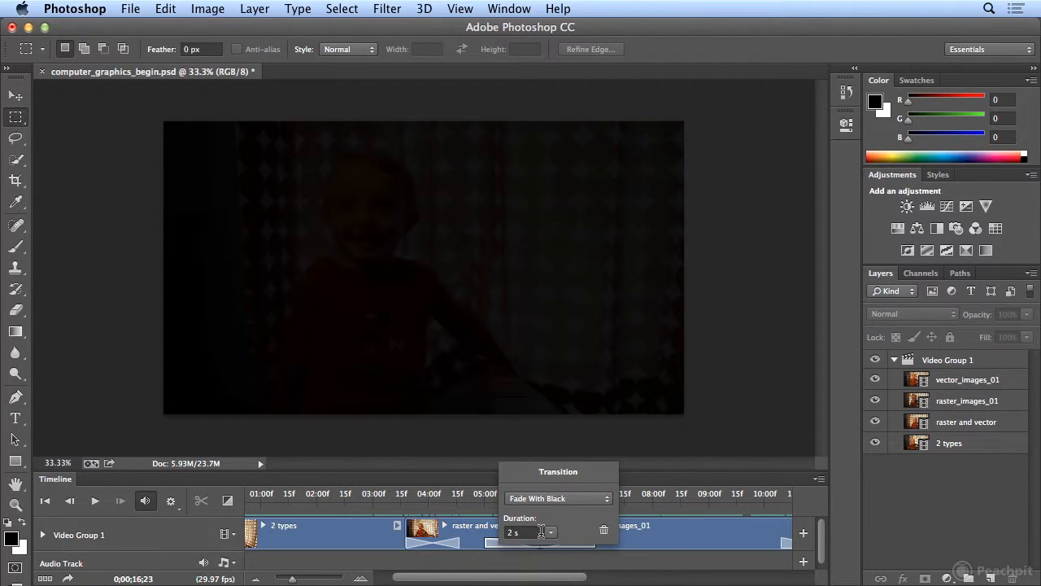
{"action": "left_click", "coordinate": [567, 500]}
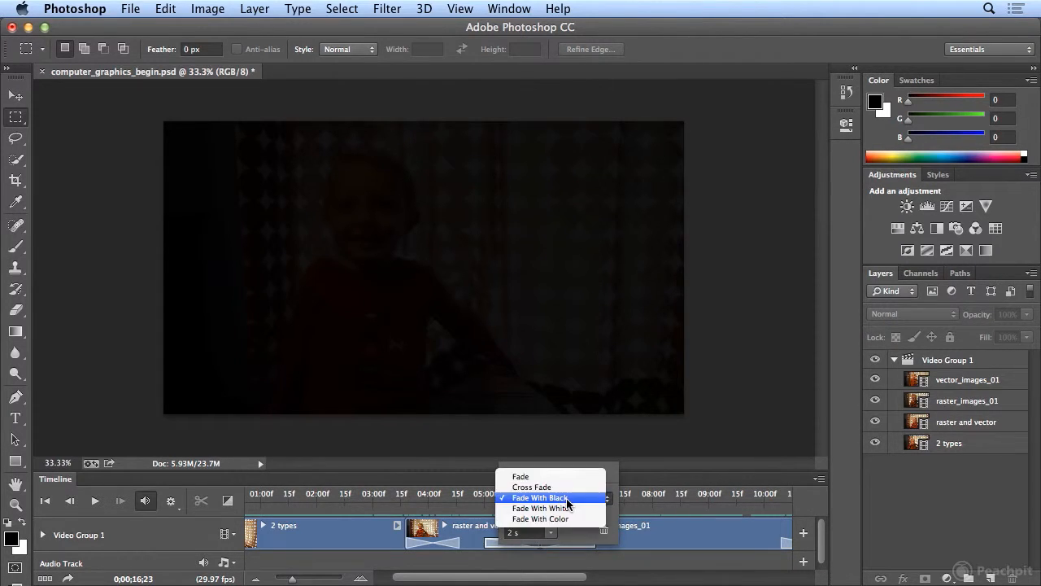
{"action": "left_click", "coordinate": [616, 504]}
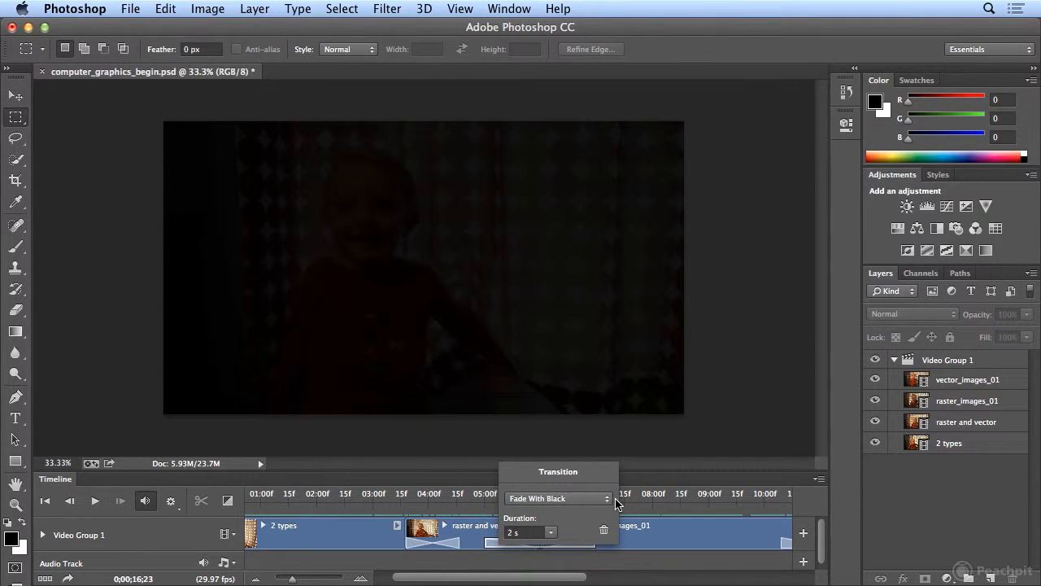
{"action": "left_click", "coordinate": [614, 478]}
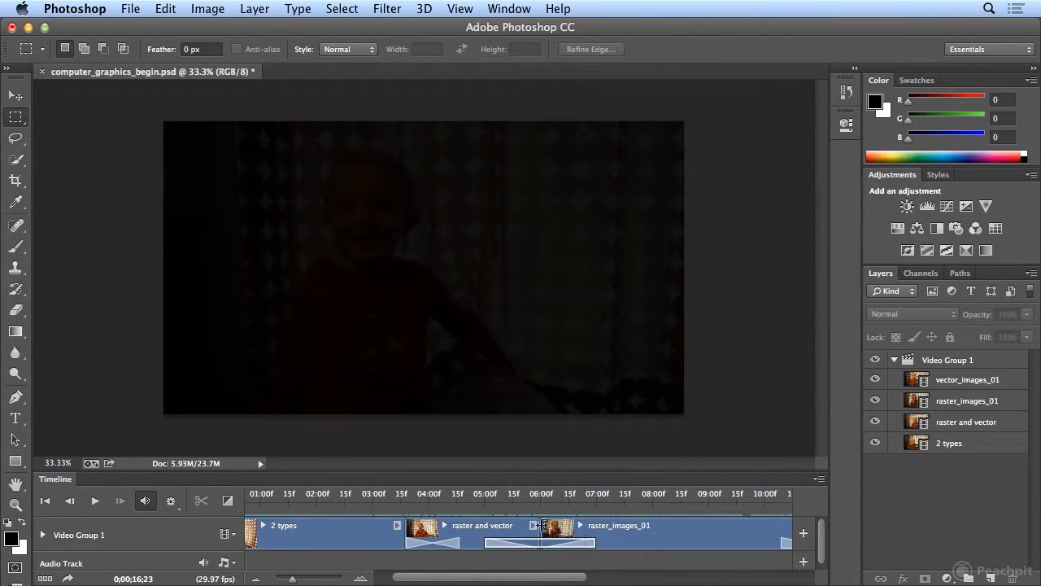